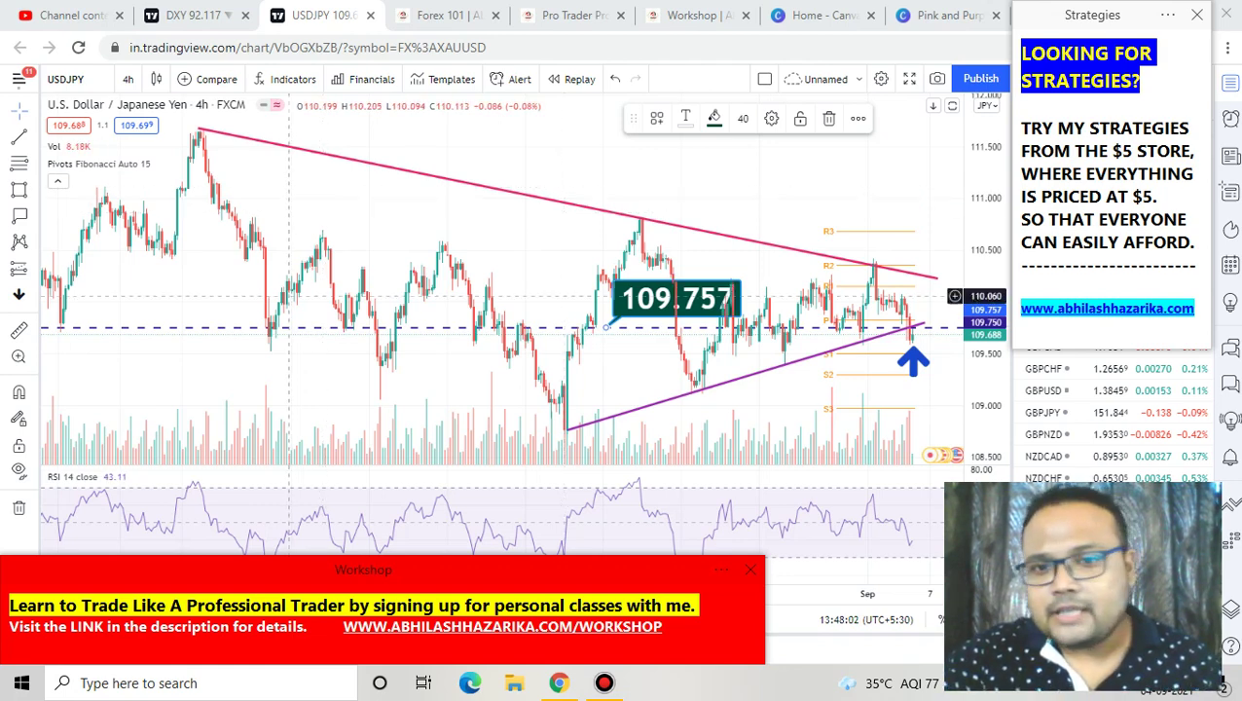
# Step: Circle the triangle pattern on the USDJPY 4h chart and its four lows along the rising trendline with the screen pen, and clear the marks
pyautogui.scroll(3, 470, 322)
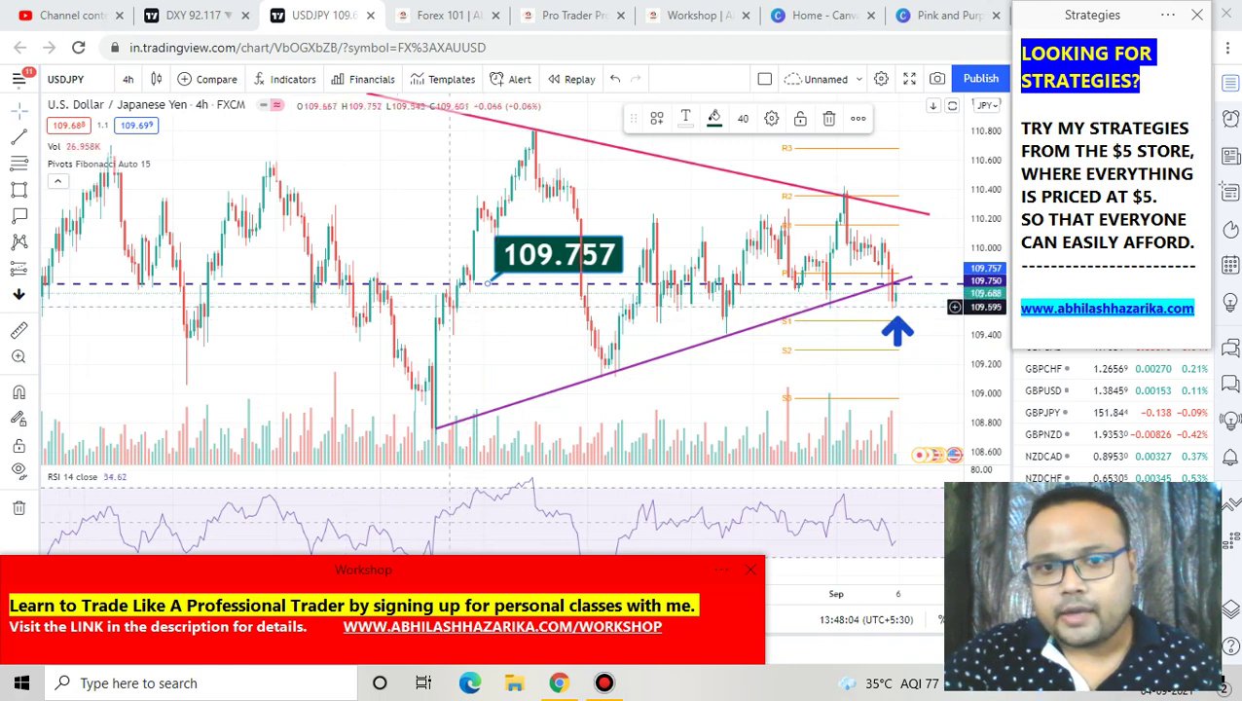
pyautogui.scroll(3, 498, 303)
pyautogui.scroll(-3, 499, 302)
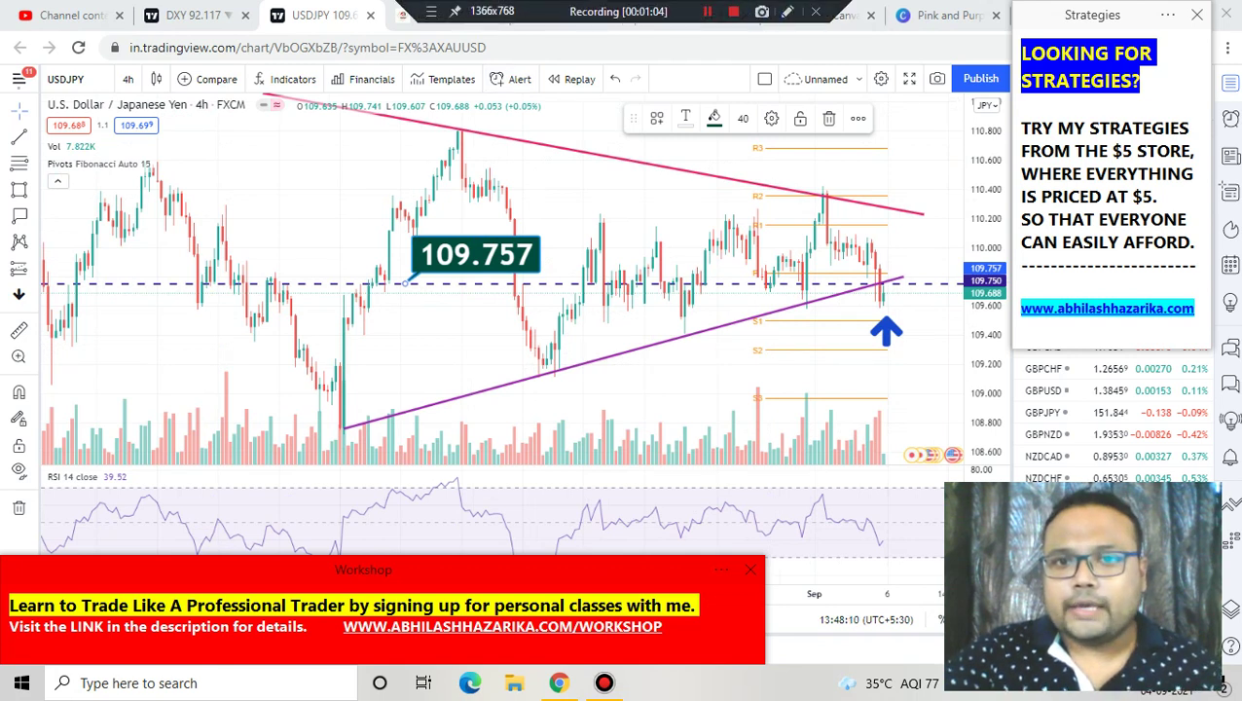
pyautogui.hotkey('ctrl', 'shift', 'p')
pyautogui.moveTo(572, 101)
pyautogui.mouseDown()
pyautogui.moveTo(723, 130)
pyautogui.moveTo(329, 312)
pyautogui.moveTo(793, 491)
pyautogui.moveTo(706, 122)
pyautogui.moveTo(628, 113)
pyautogui.mouseUp()
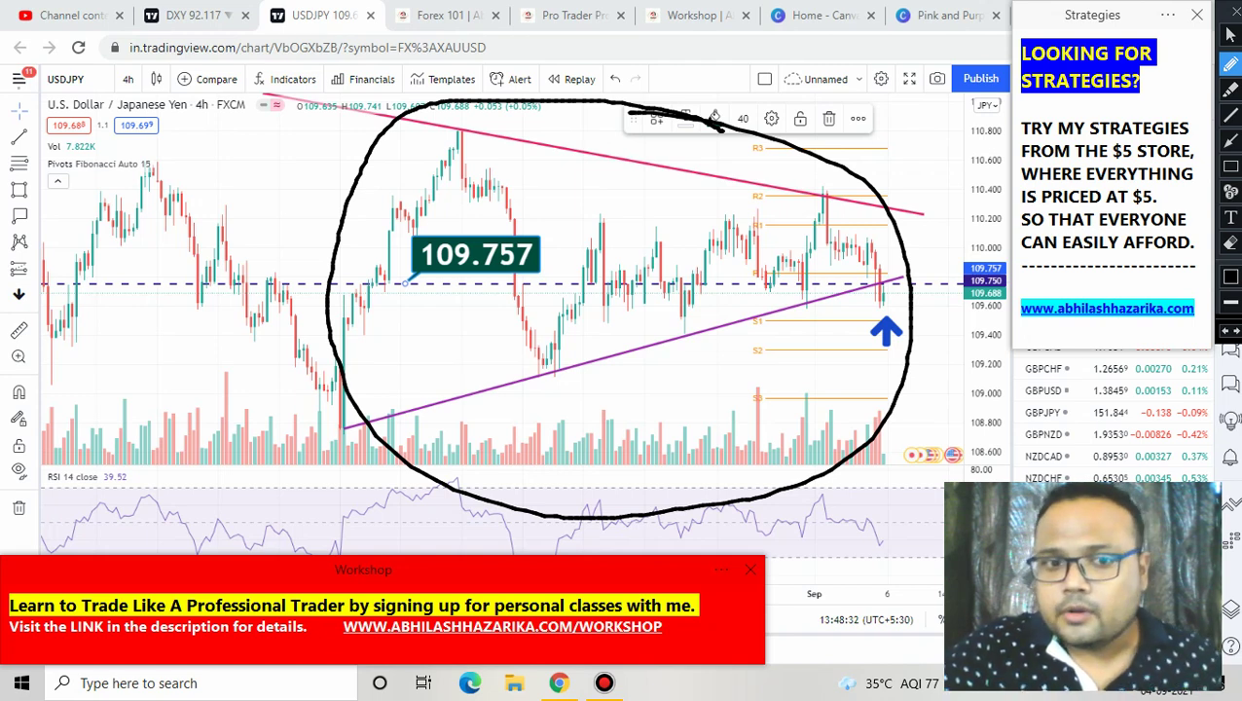
pyautogui.moveTo(338, 411)
pyautogui.mouseDown()
pyautogui.moveTo(358, 434)
pyautogui.moveTo(327, 402)
pyautogui.mouseUp()
pyautogui.moveTo(562, 352)
pyautogui.mouseDown()
pyautogui.moveTo(541, 392)
pyautogui.moveTo(560, 352)
pyautogui.mouseUp()
pyautogui.moveTo(682, 325); pyautogui.dragTo(698, 333)
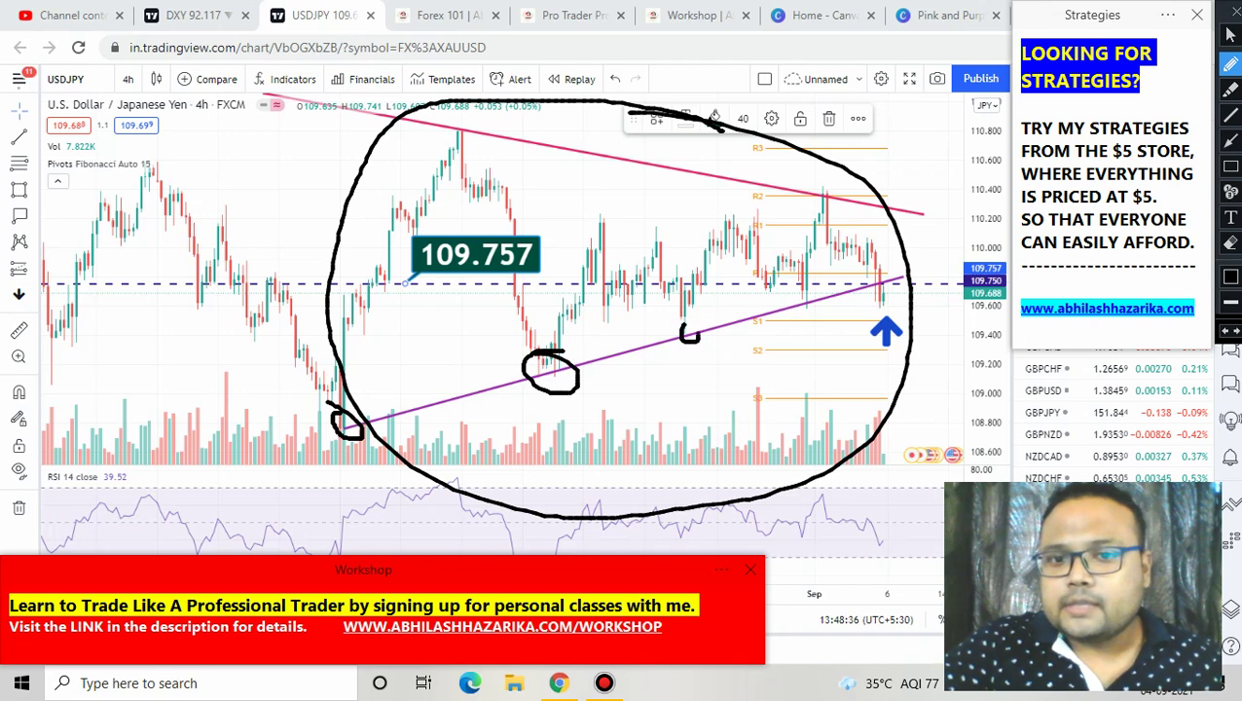
pyautogui.moveTo(812, 288); pyautogui.dragTo(798, 304)
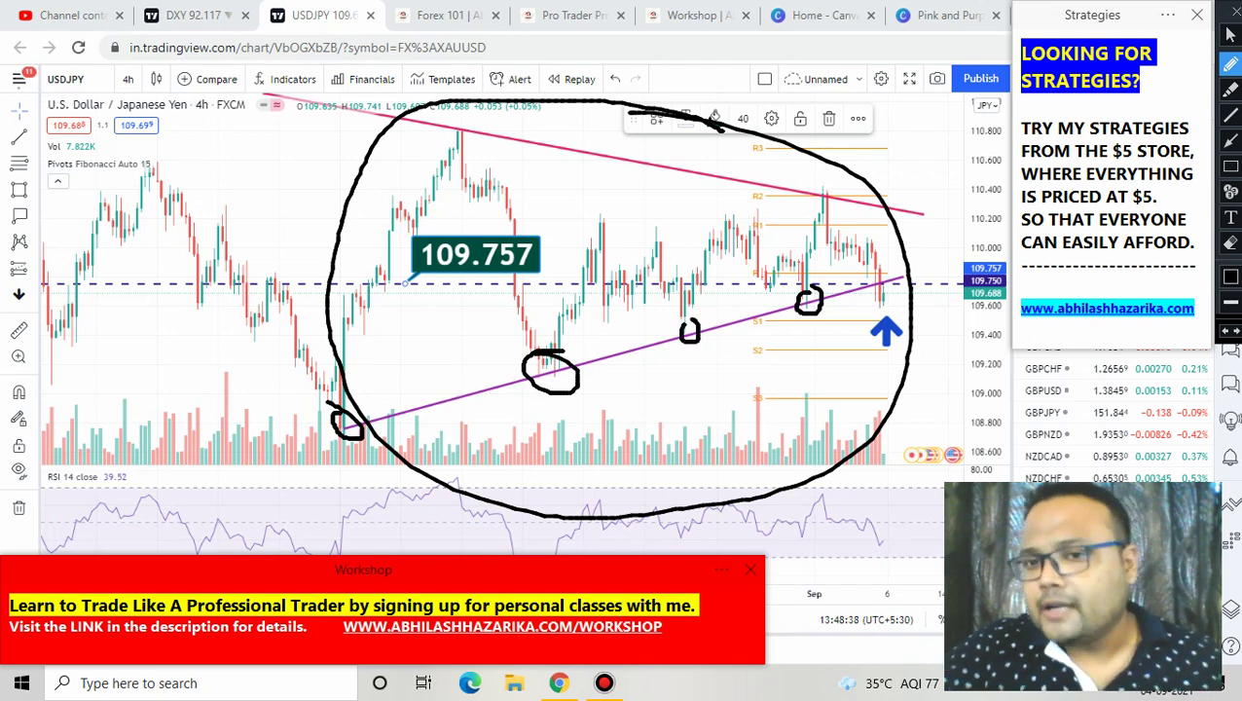
pyautogui.click(1232, 10)
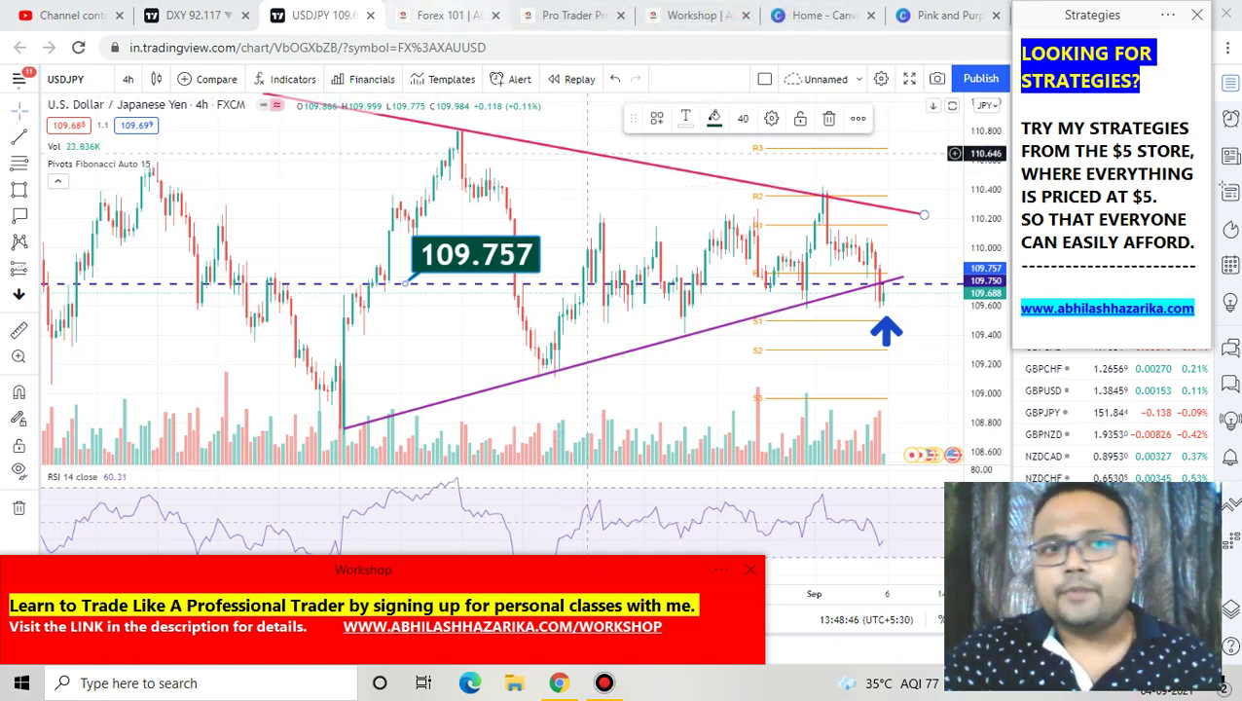
# Step: Check the DXY 4h chart's falling trendline and support zone, and return to the USDJPY 4h chart to examine the rising trendline
pyautogui.click(190, 15)
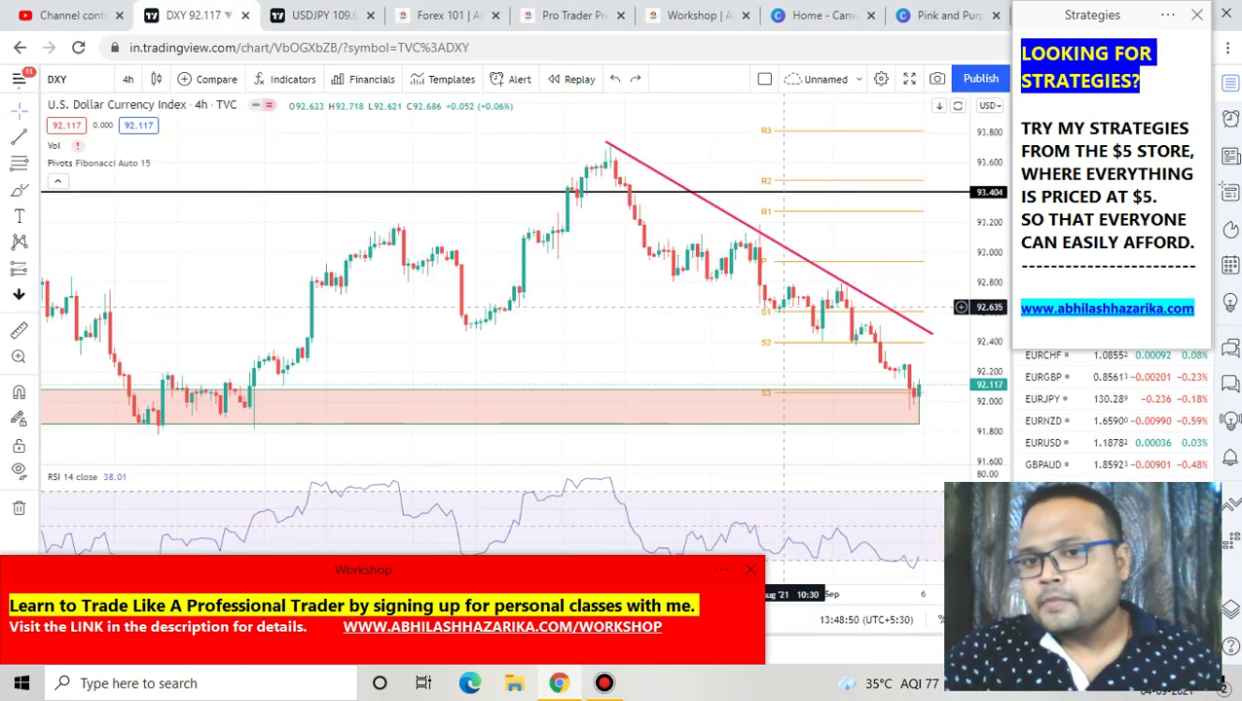
pyautogui.scroll(2, 779, 309)
pyautogui.scroll(2, 883, 393)
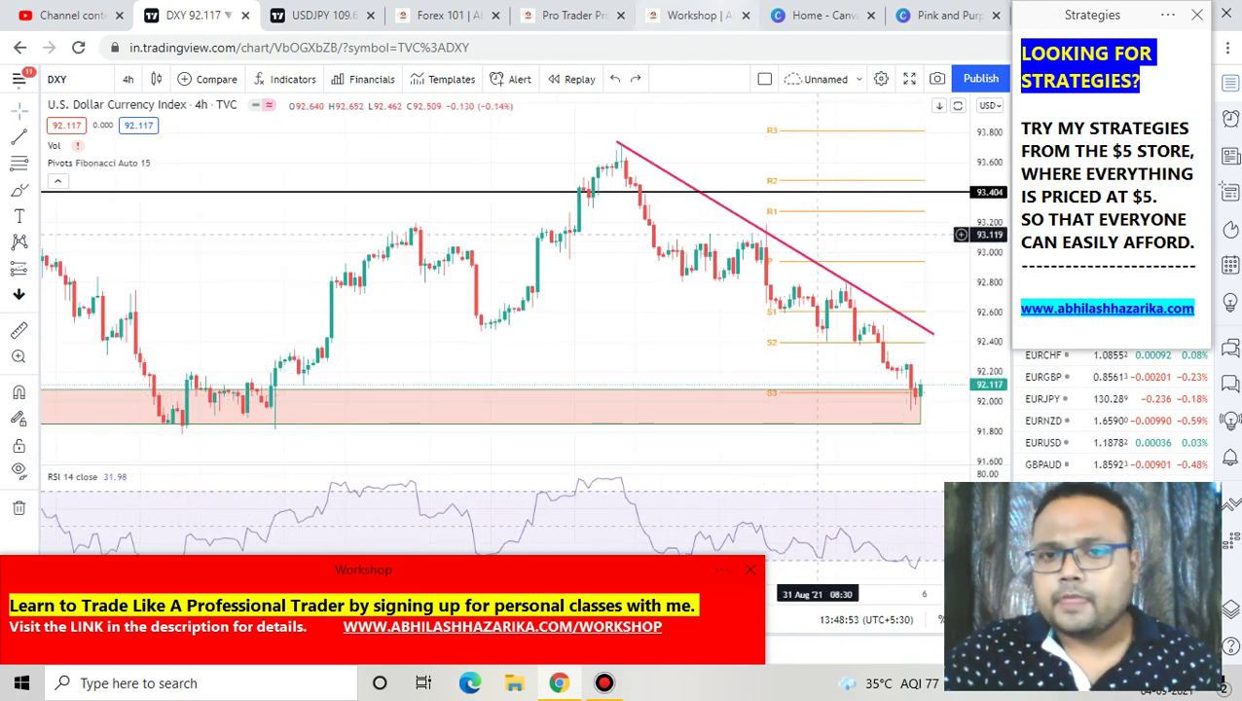
pyautogui.moveTo(787, 12)
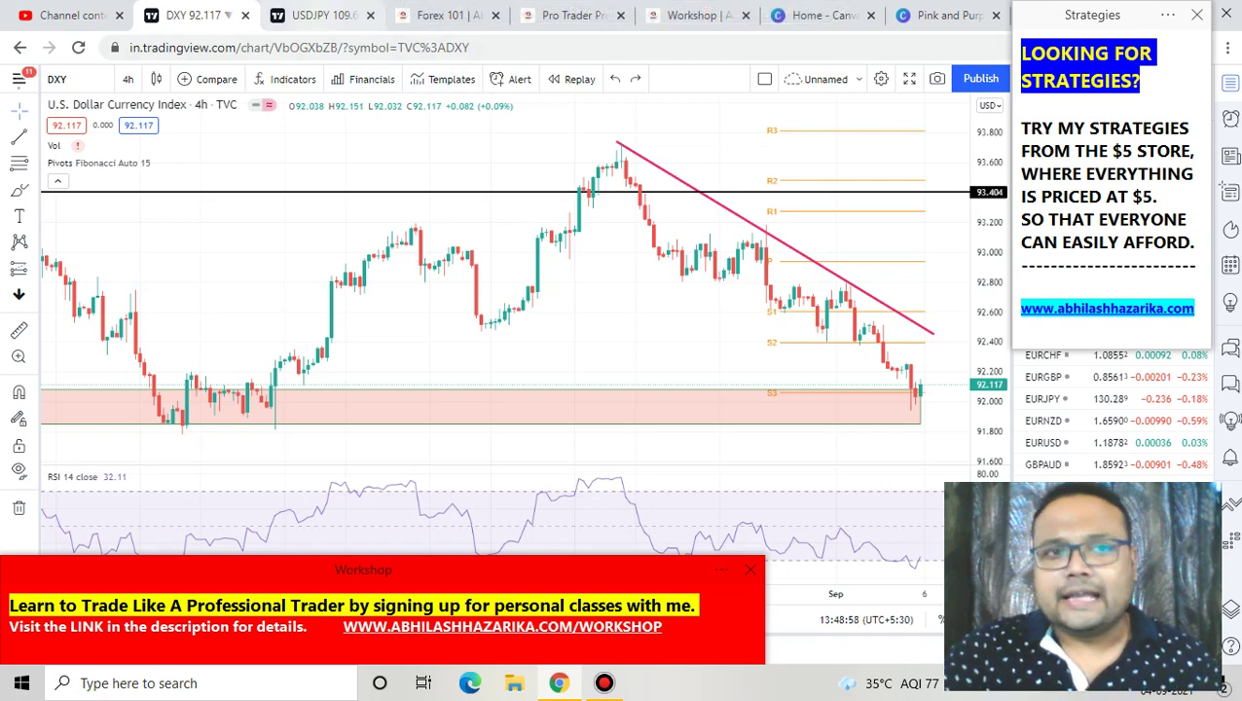
pyautogui.click(321, 14)
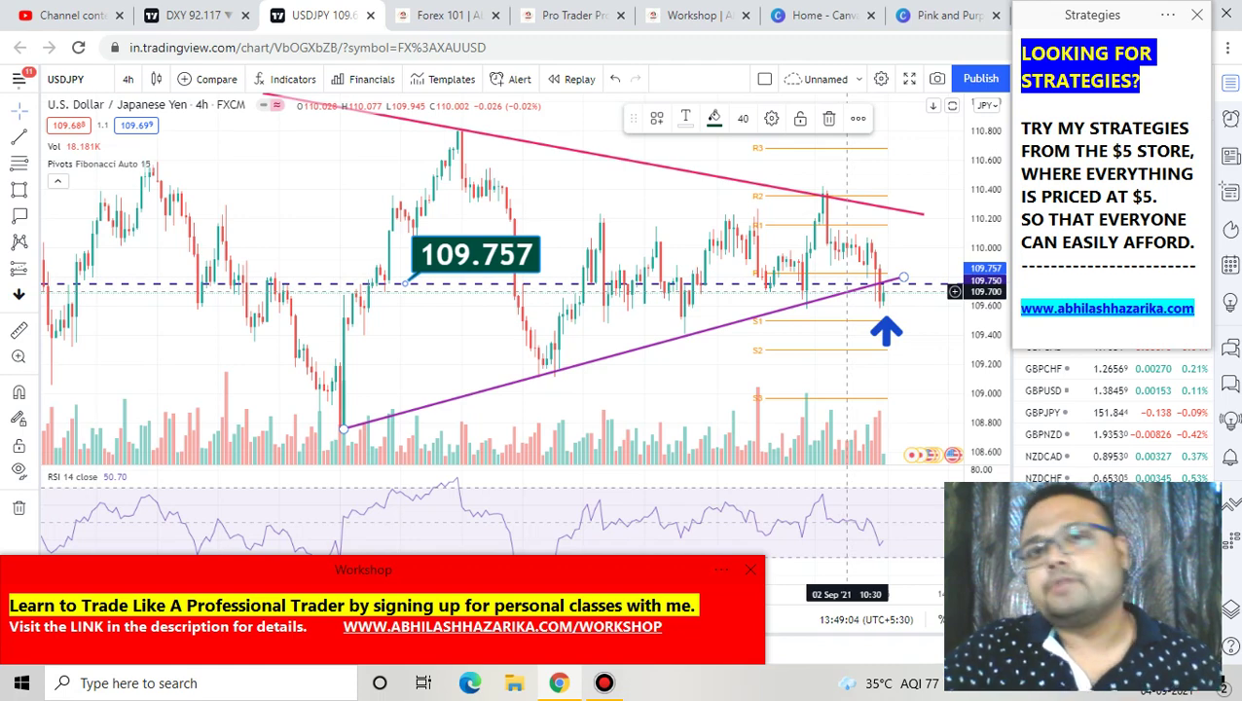
pyautogui.scroll(1, 847, 291)
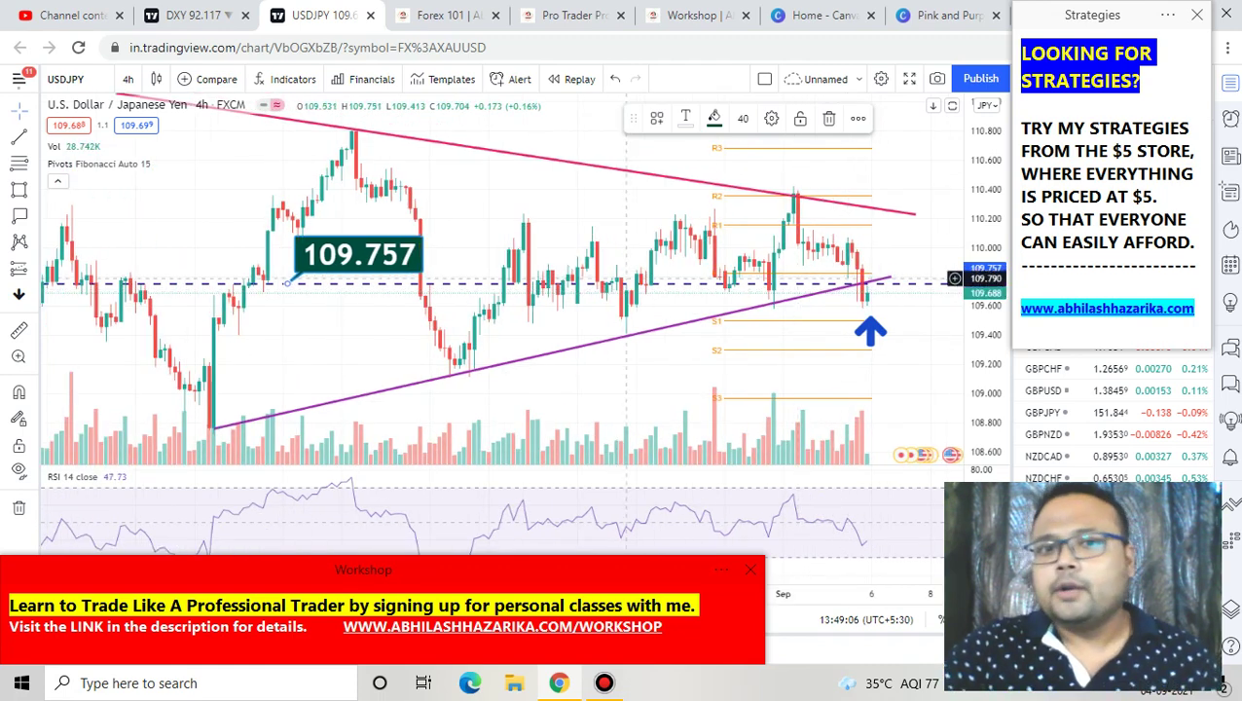
pyautogui.scroll(-2, 798, 260)
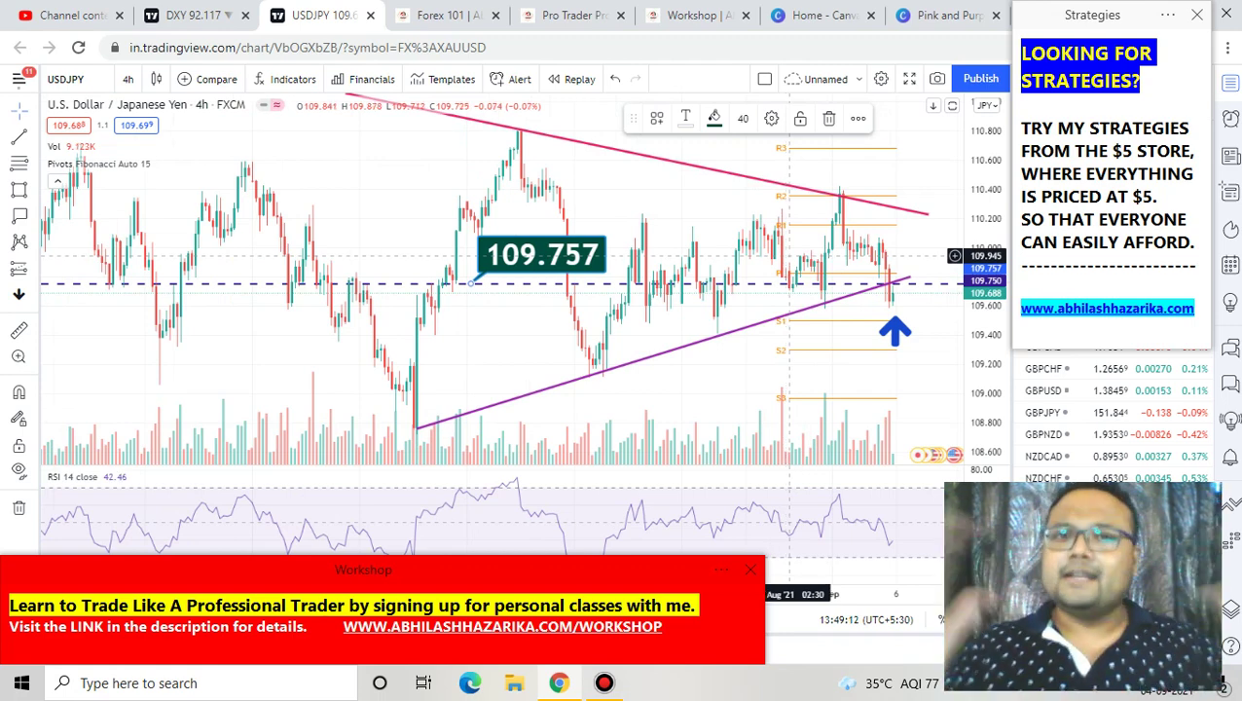
pyautogui.scroll(2, 789, 256)
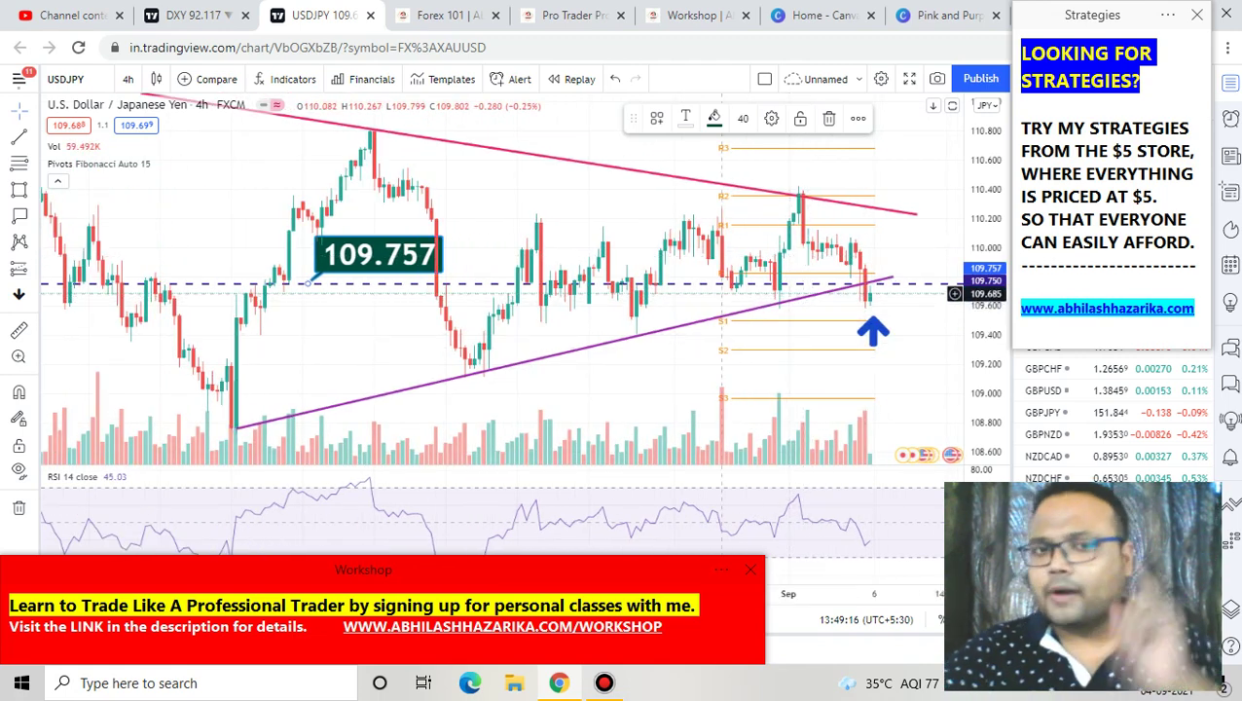
pyautogui.scroll(-2, 665, 283)
pyautogui.scroll(3, 666, 283)
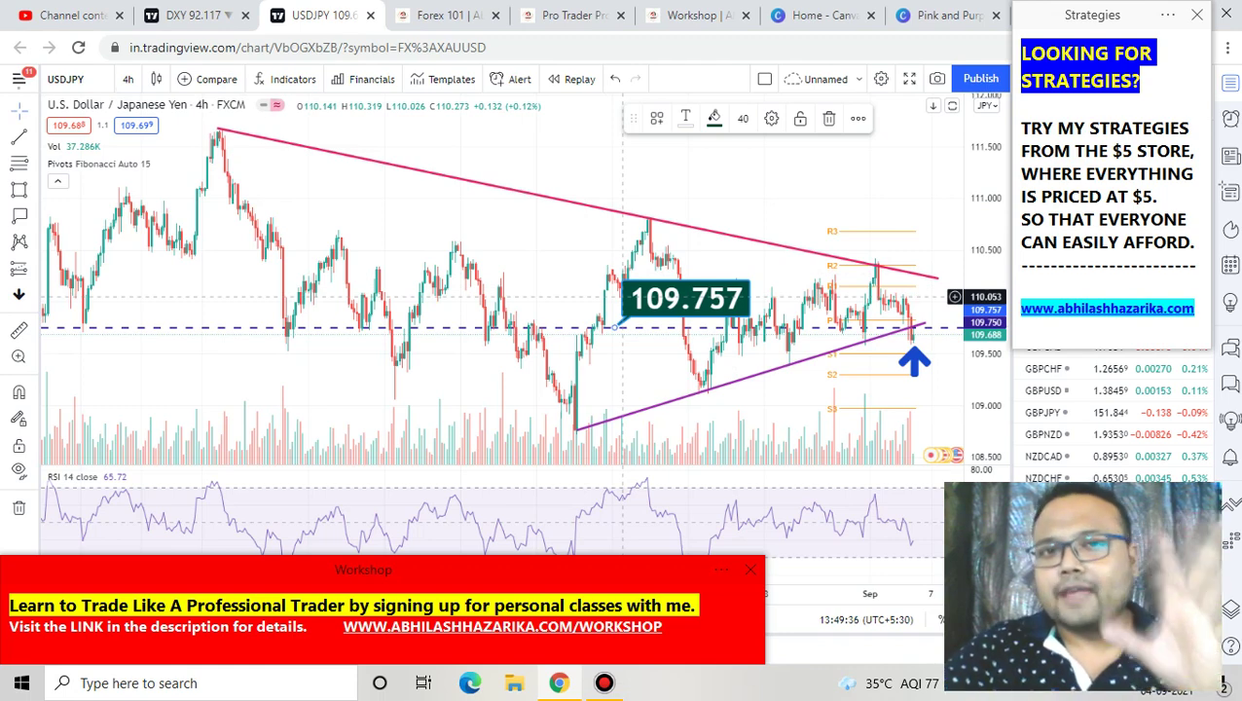
# Step: Switch the USDJPY chart to the 1 week interval, remove all drawings and examine the recent weekly candles
pyautogui.click(127, 79)
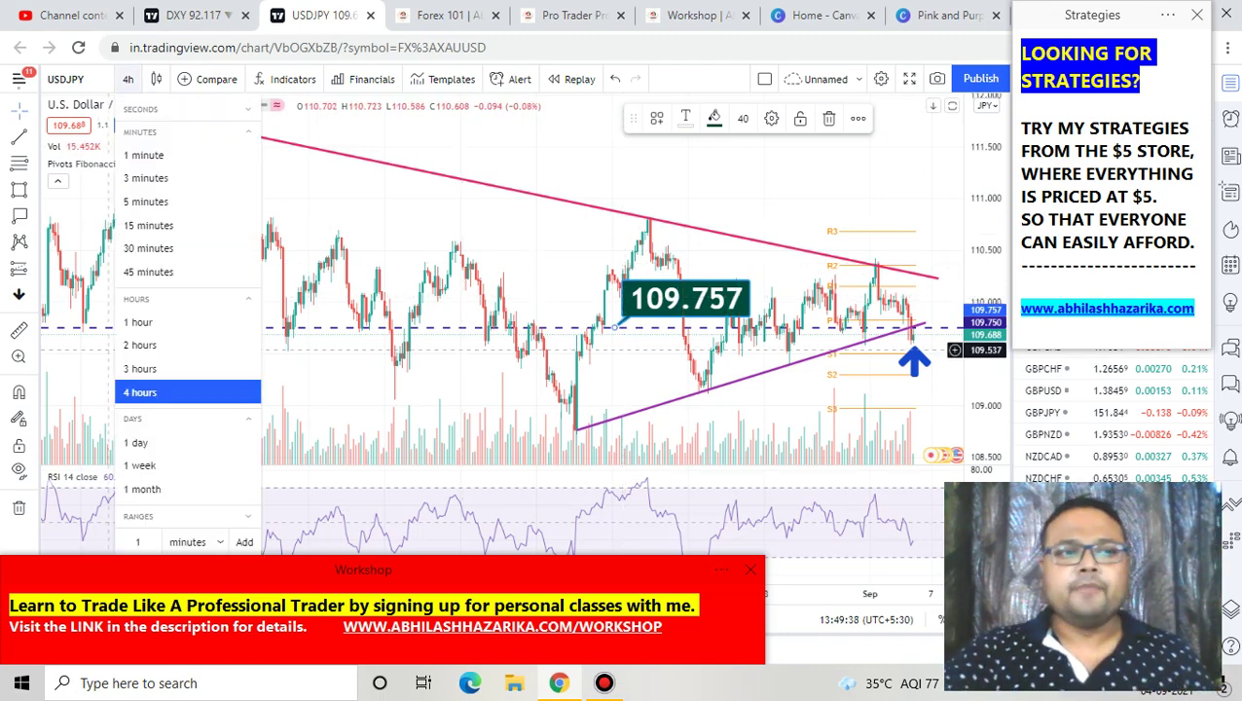
pyautogui.click(139, 465)
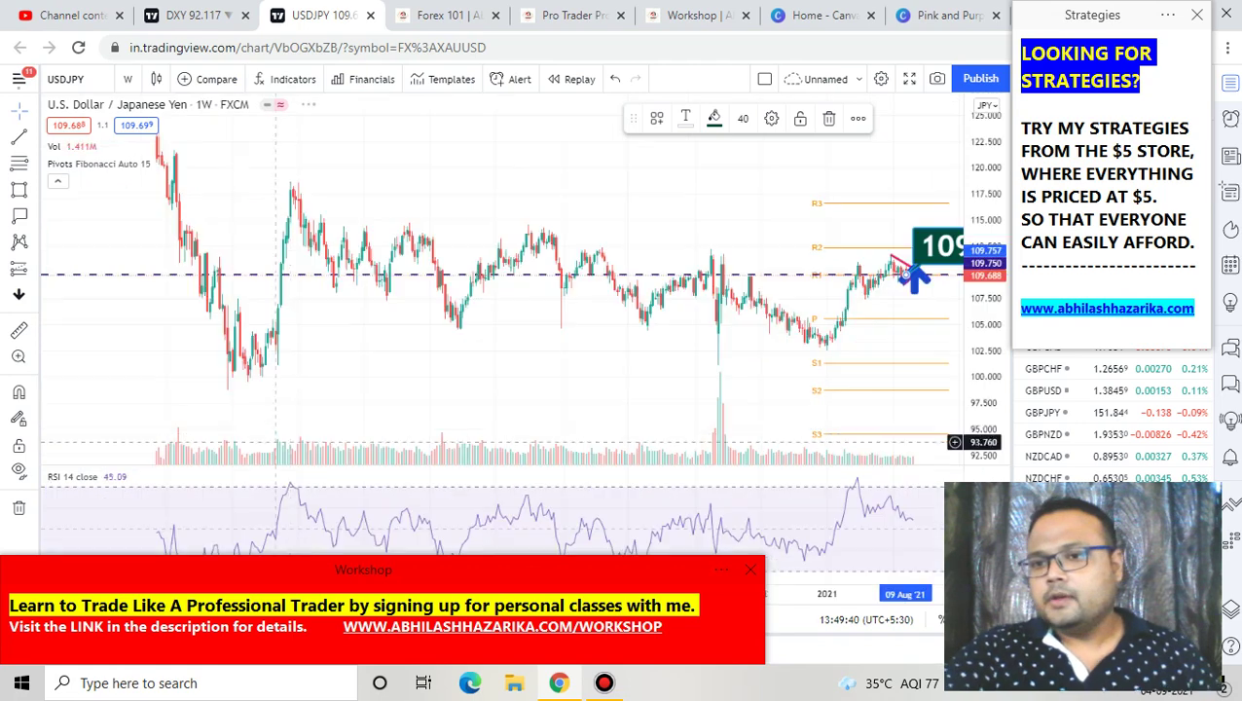
pyautogui.scroll(5, 468, 389)
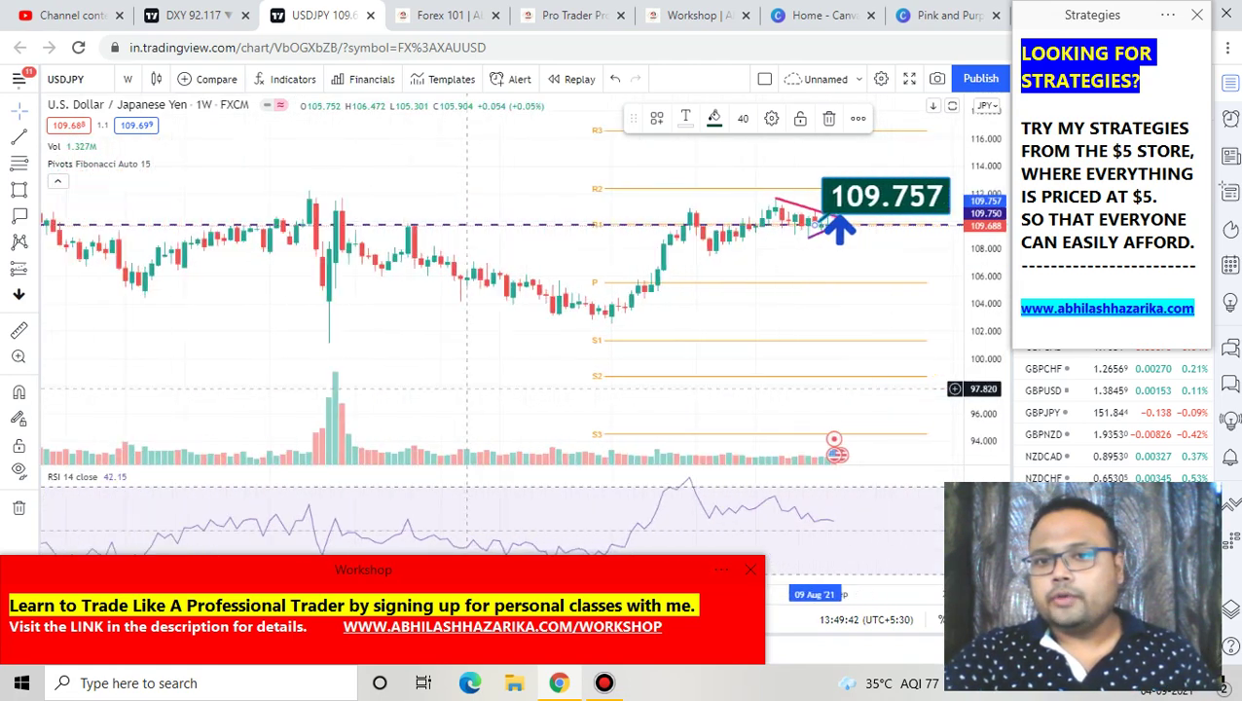
pyautogui.click(128, 79)
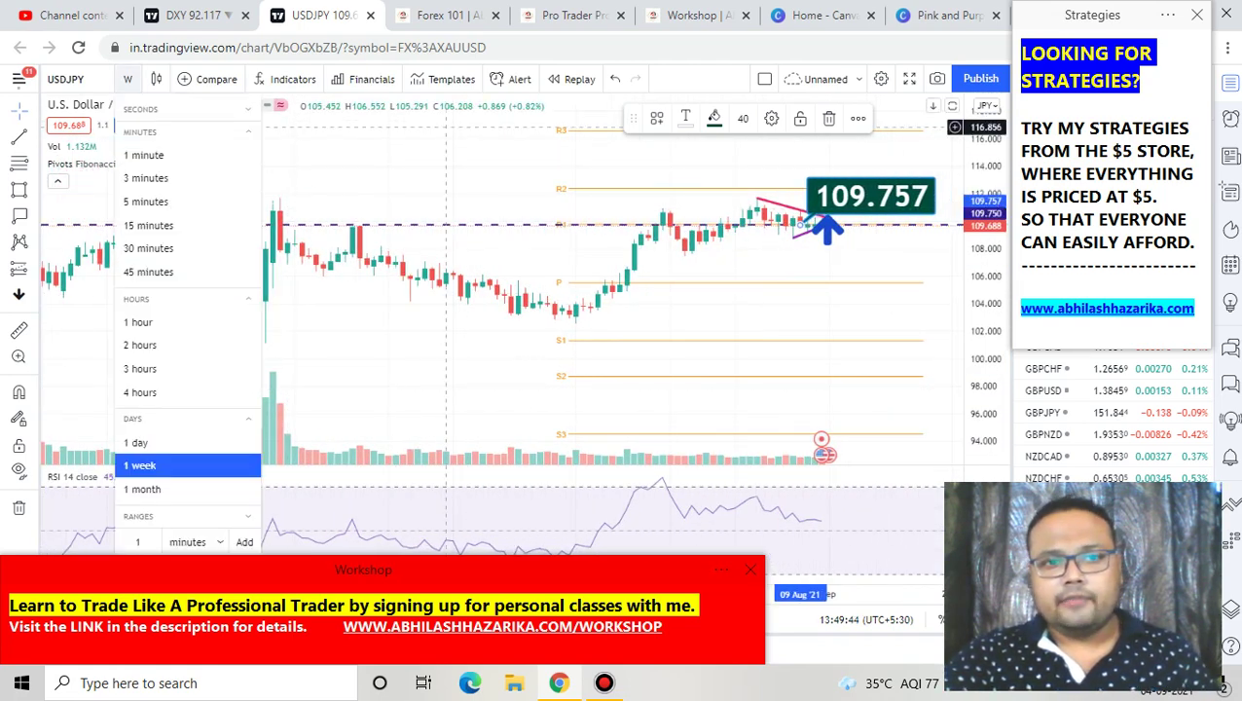
pyautogui.click(447, 126)
pyautogui.rightClick(447, 128)
pyautogui.click(487, 432)
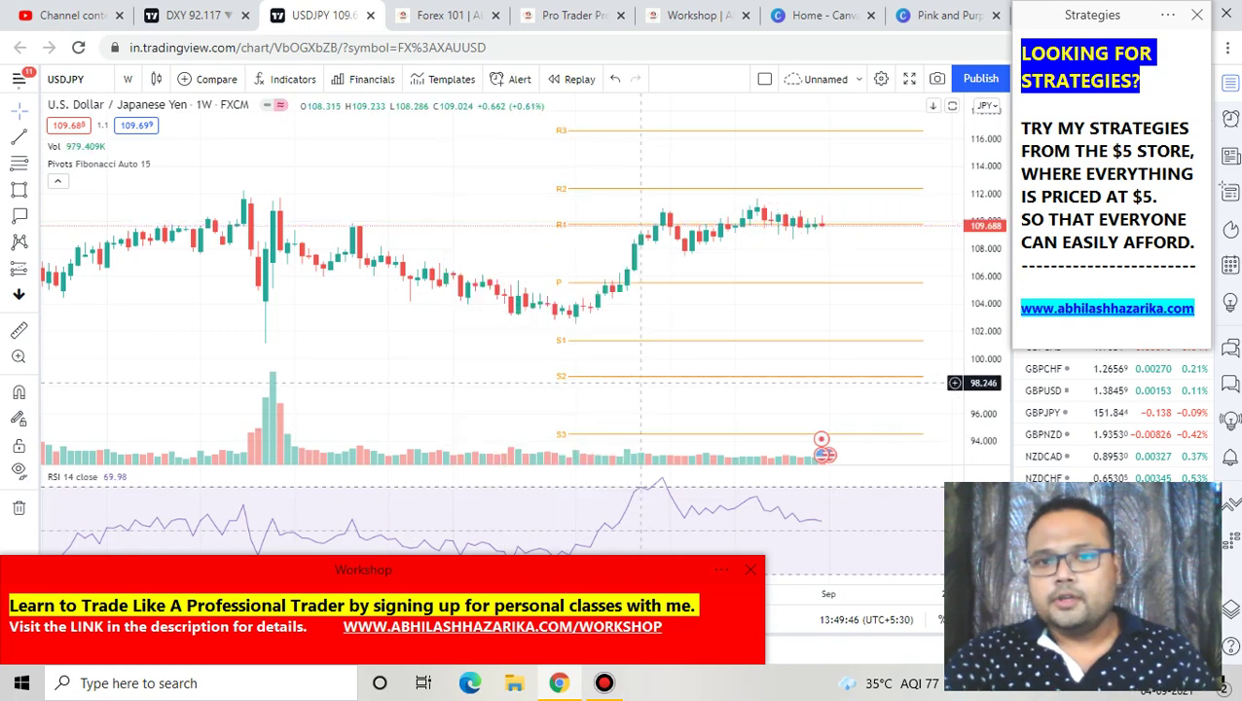
pyautogui.scroll(2, 593, 310)
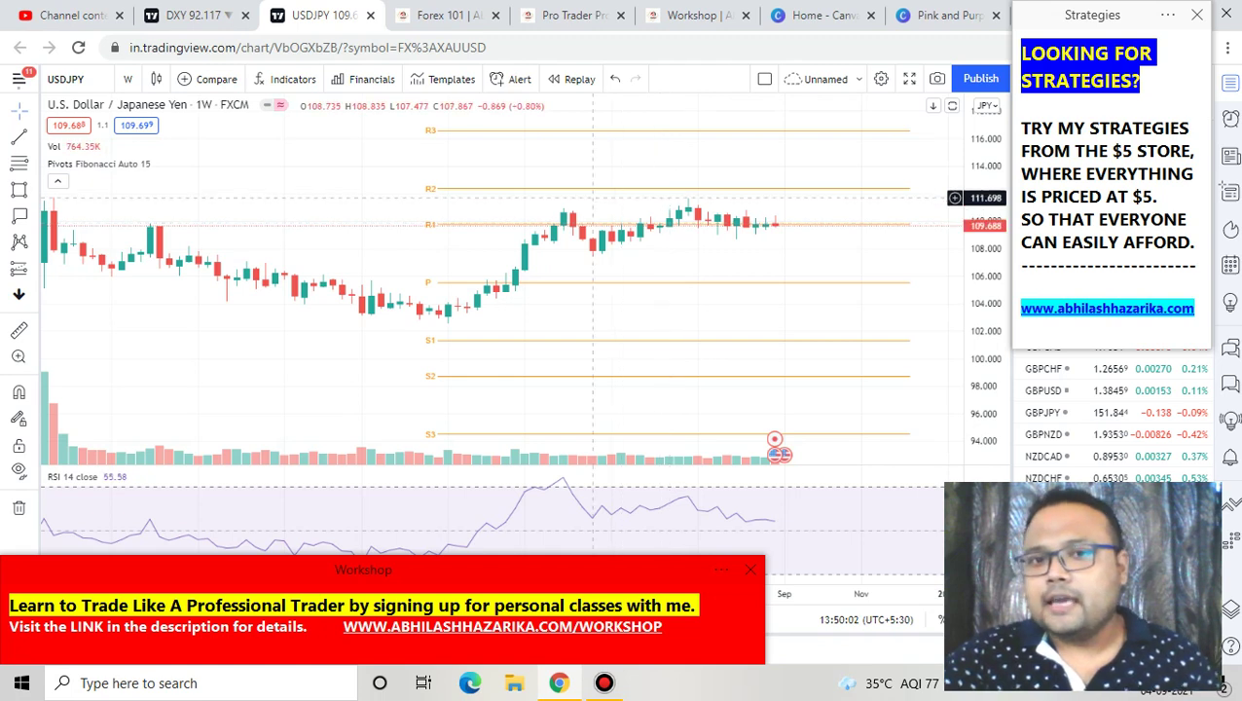
pyautogui.hscroll(-3, 681, 214)
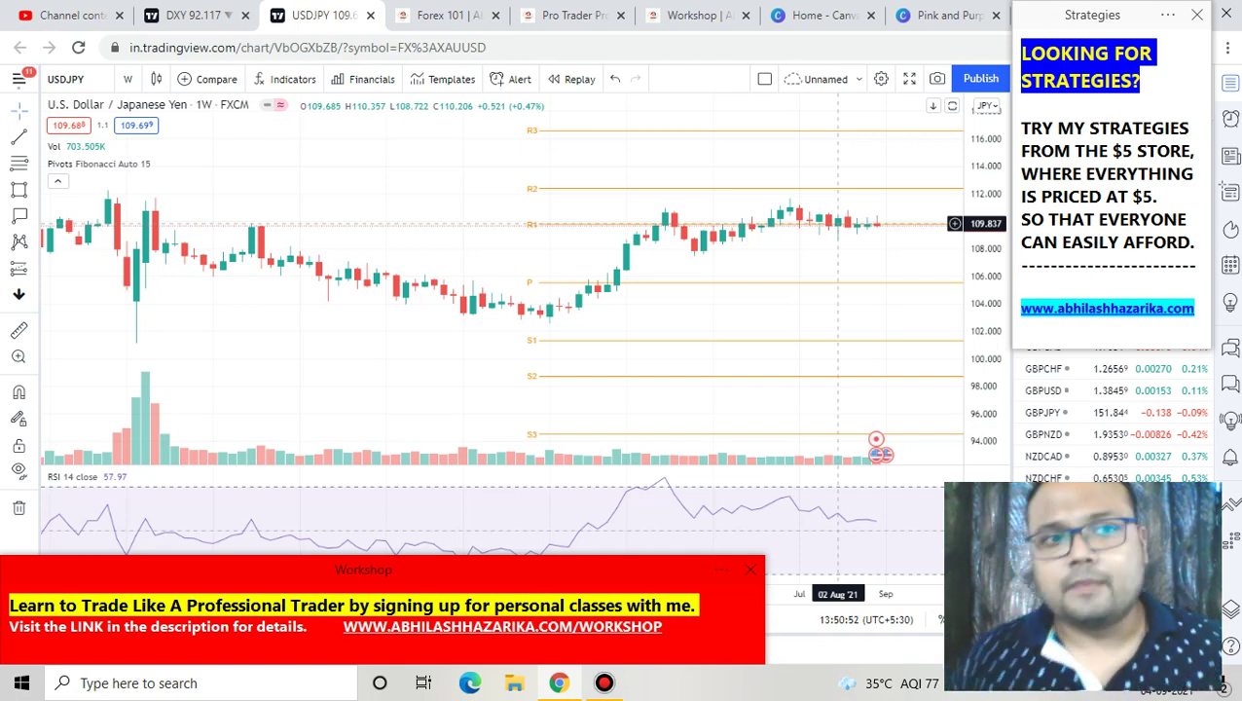
# Step: Restore the removed drawings and return the USDJPY chart to the 4 hours interval
pyautogui.hotkey('ctrl', 'z')
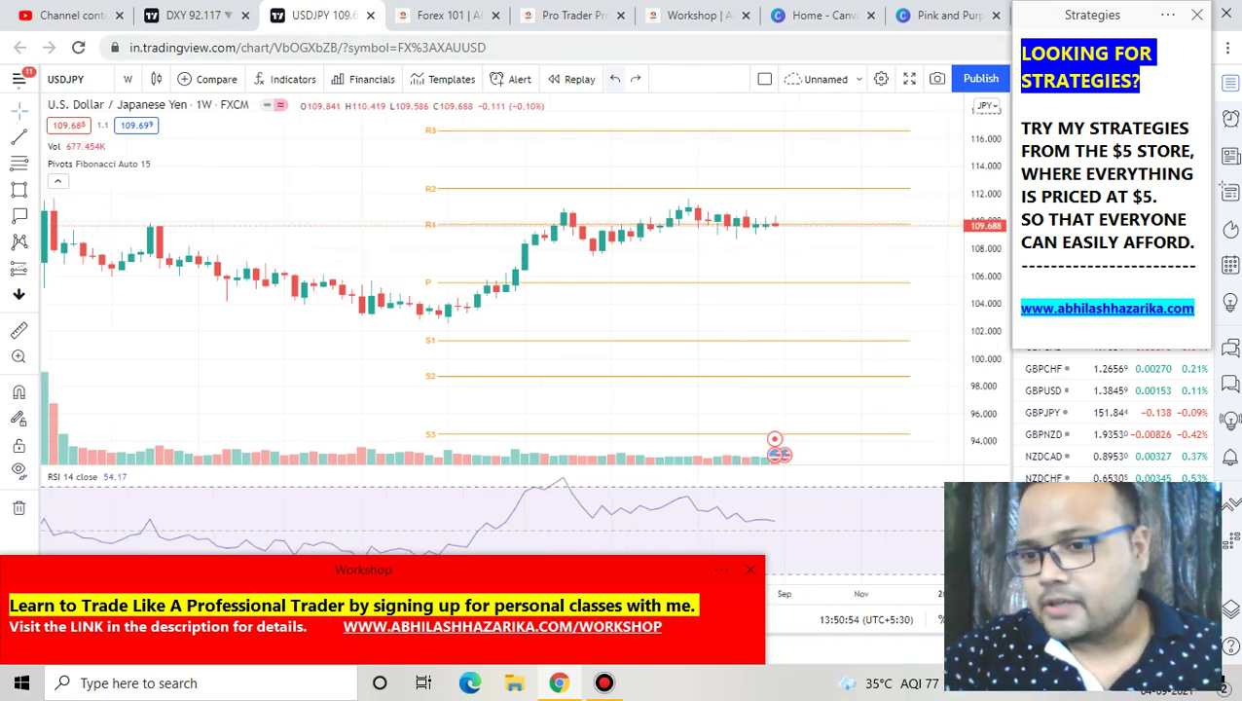
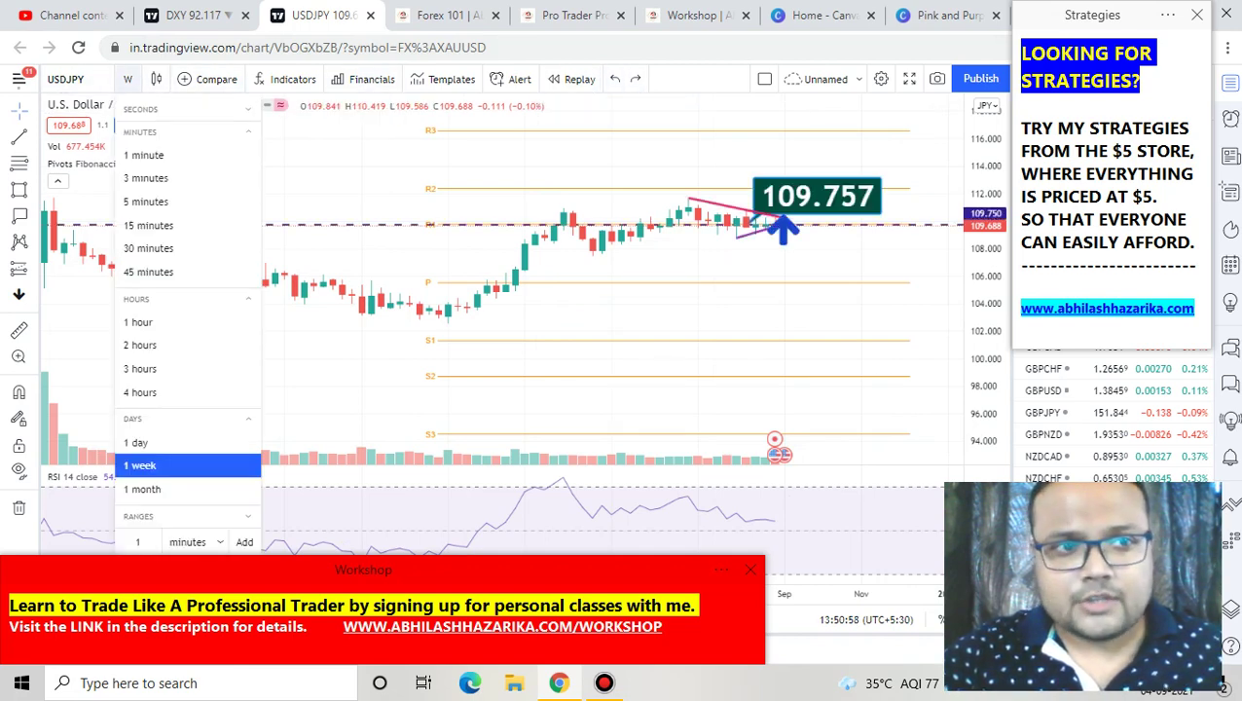
pyautogui.click(185, 392)
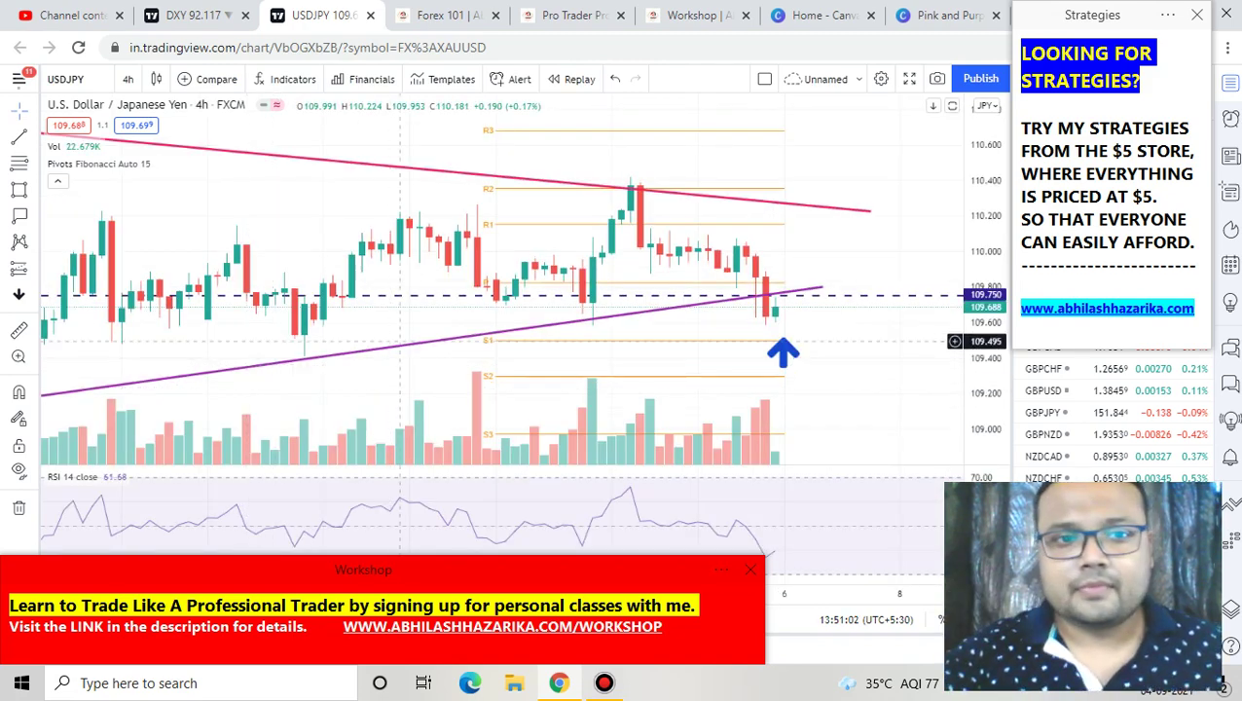
pyautogui.scroll(-3, 393, 232)
# Step: Mark the latest USDJPY candles near the dashed 109.750 level with the screen pen, and clear the mark
pyautogui.moveTo(786, 11)
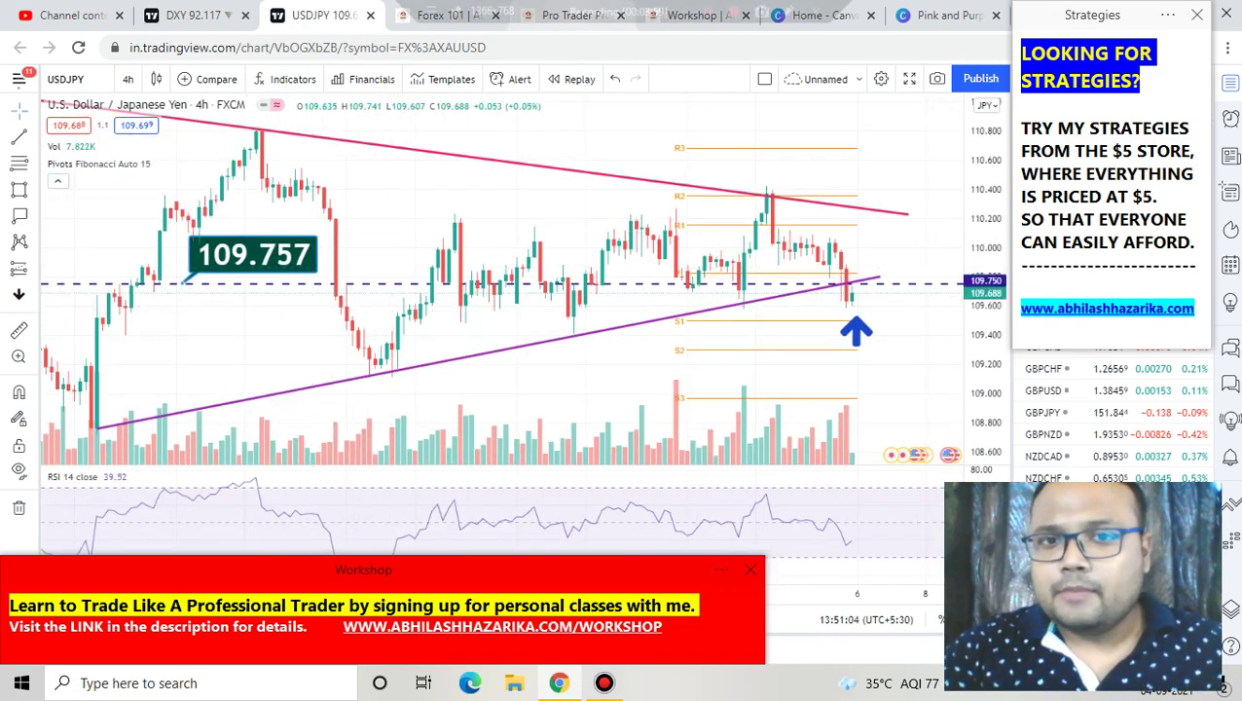
pyautogui.click(786, 12)
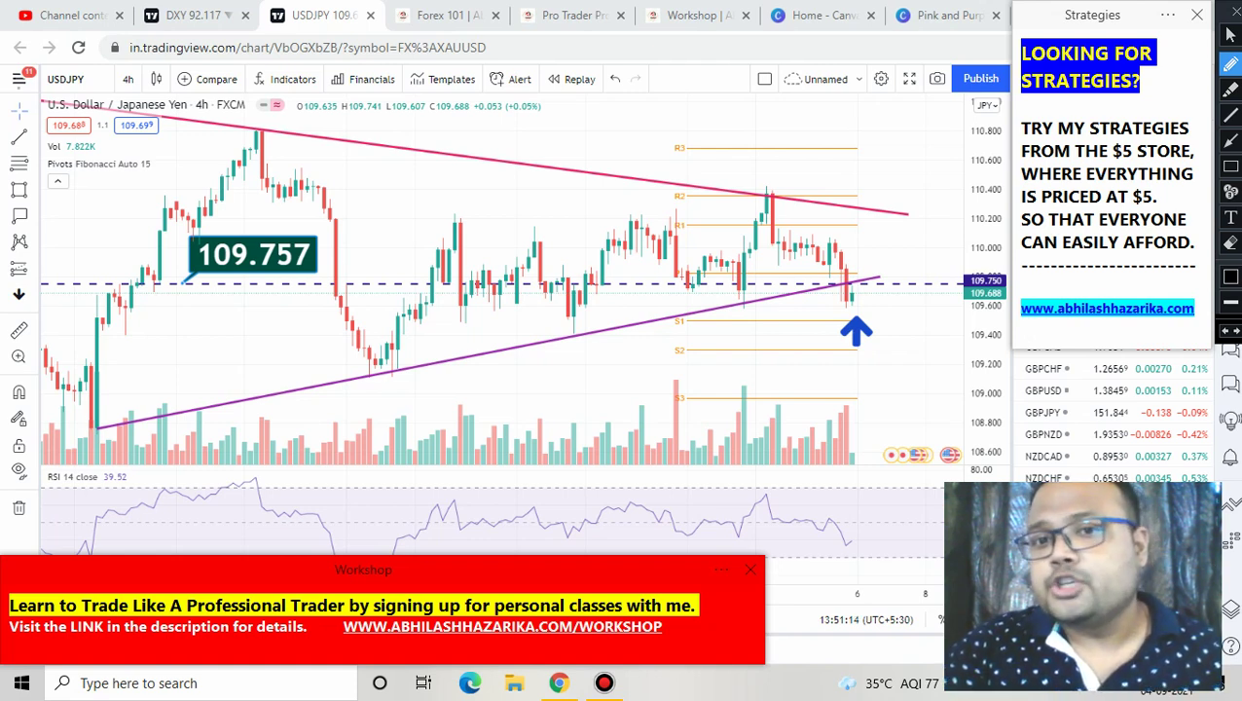
pyautogui.moveTo(805, 283); pyautogui.dragTo(897, 284)
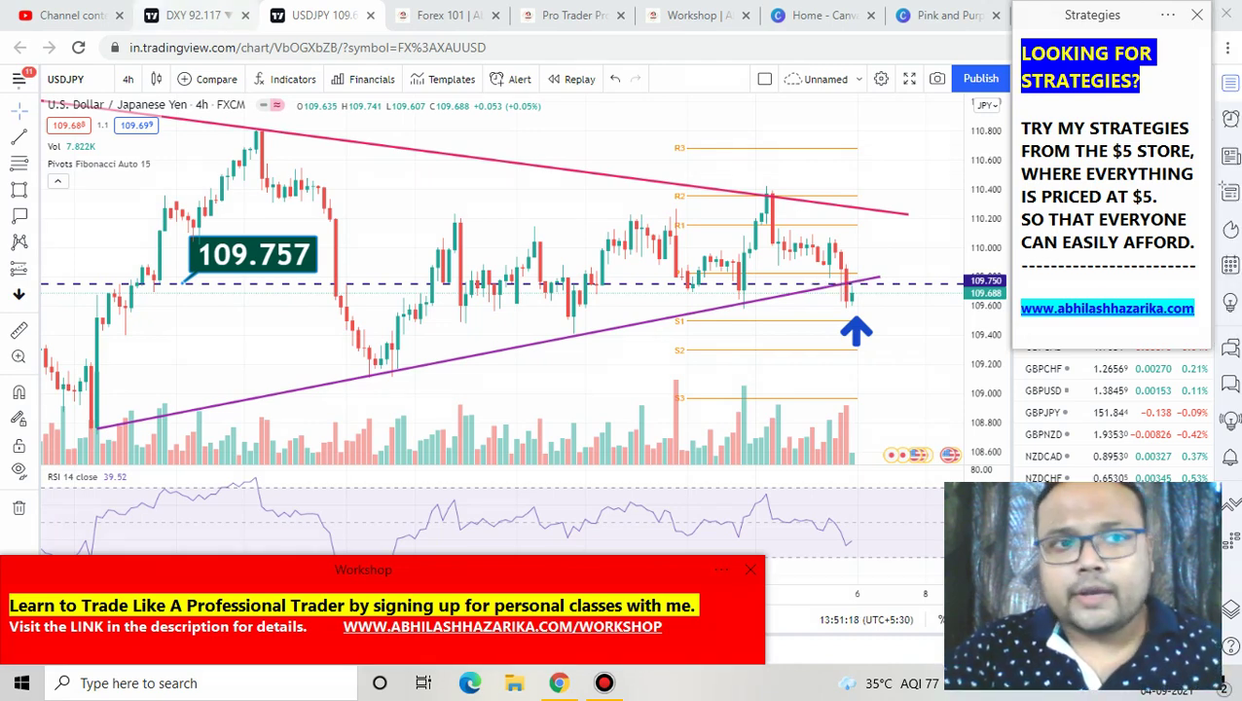
# Step: Show the DXY 4h chart with its whole support zone, and mark the latest candle there with a short rising pen stroke
pyautogui.click(194, 14)
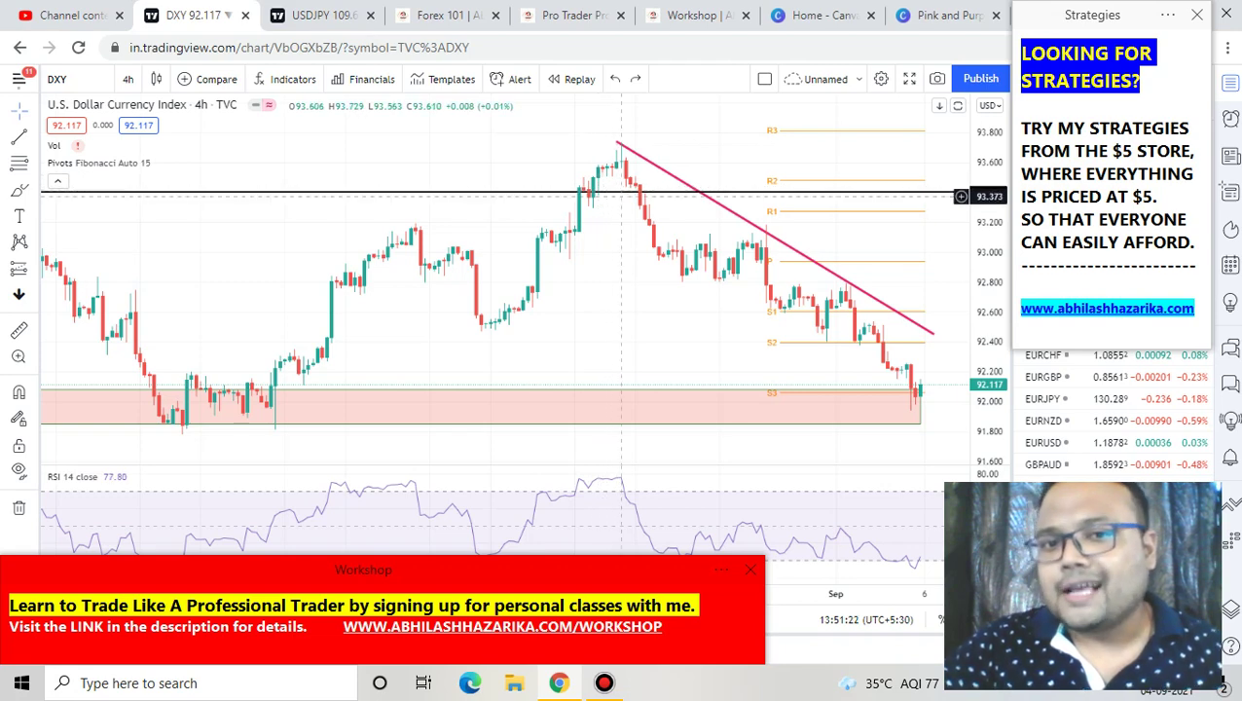
pyautogui.scroll(-3, 545, 319)
pyautogui.scroll(-2, 521, 321)
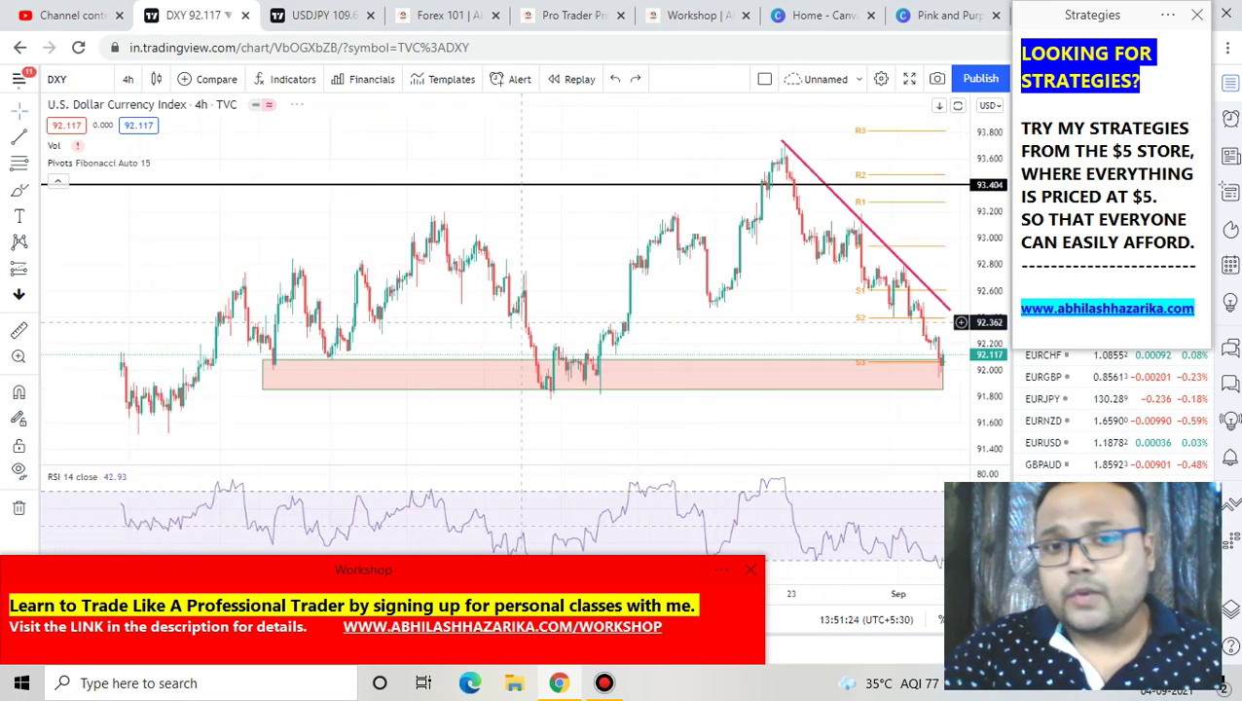
pyautogui.scroll(4, 287, 368)
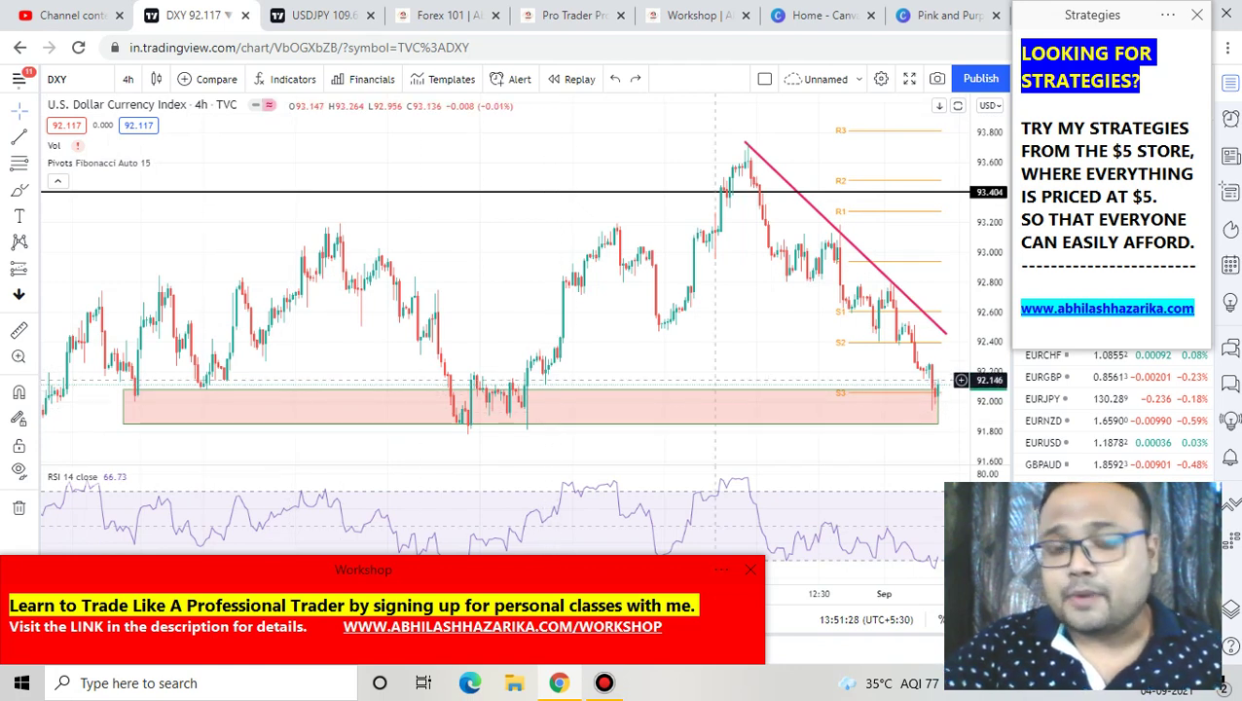
pyautogui.moveTo(619, 7)
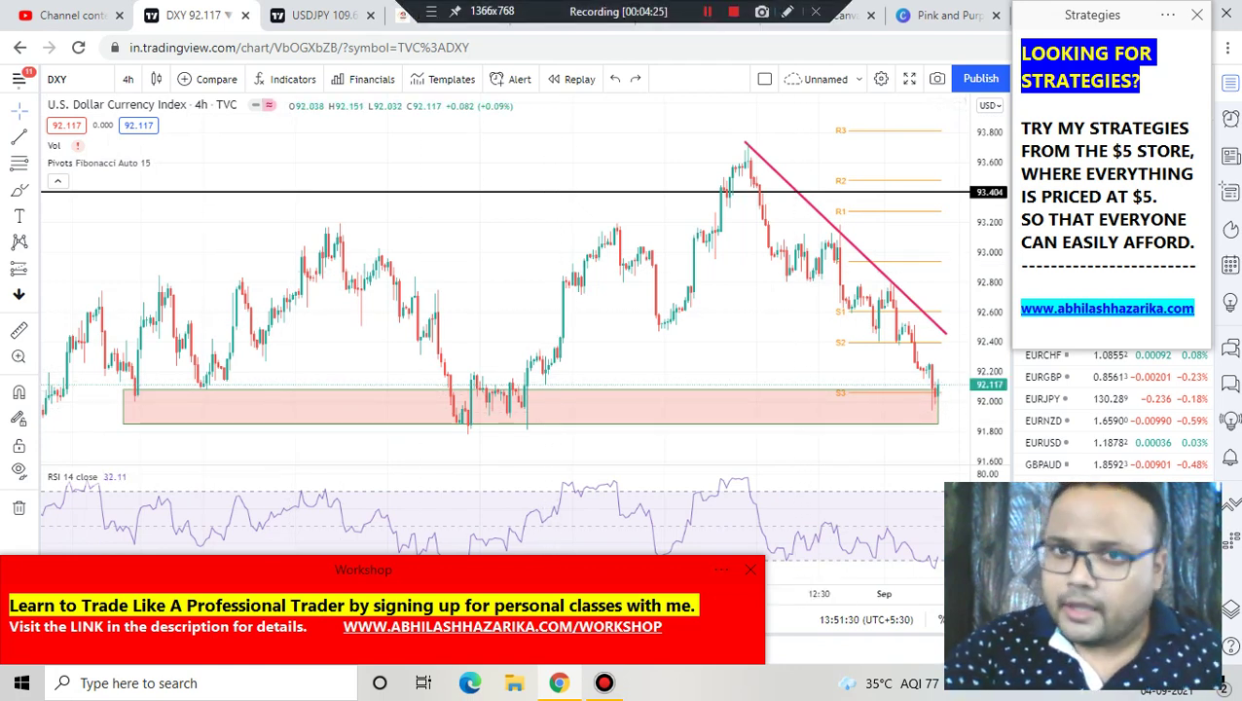
pyautogui.click(787, 12)
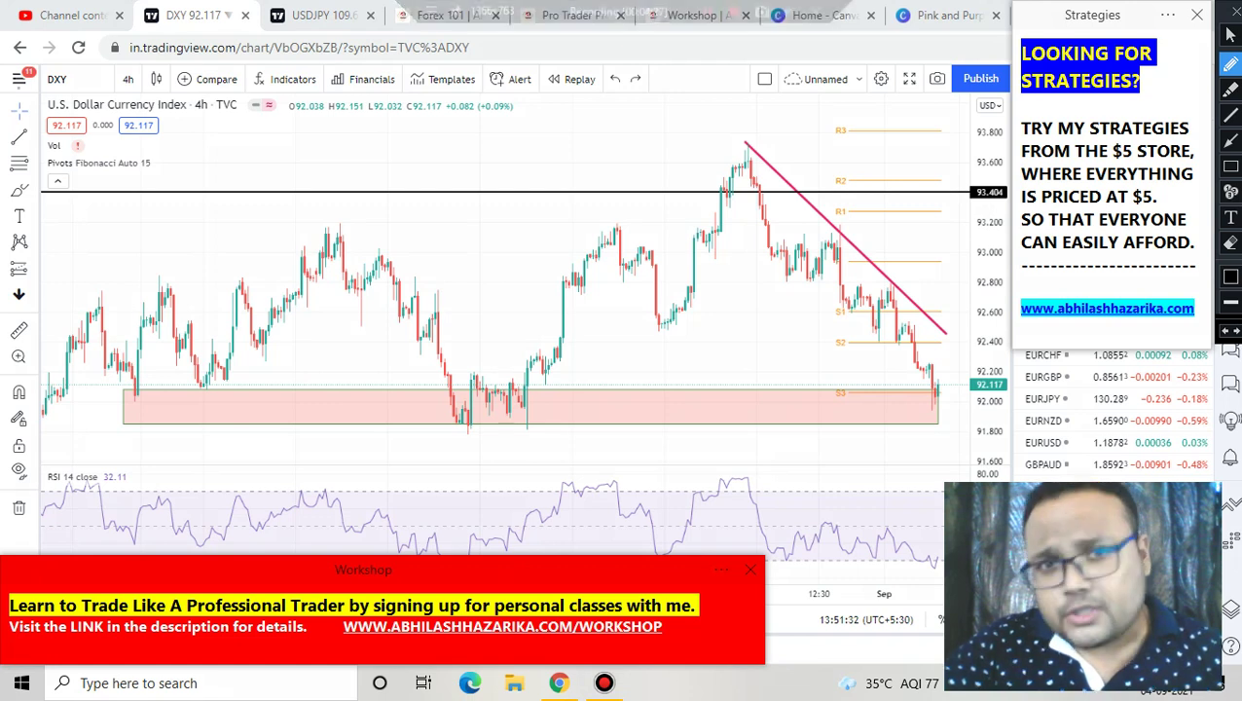
pyautogui.moveTo(941, 388); pyautogui.dragTo(947, 371)
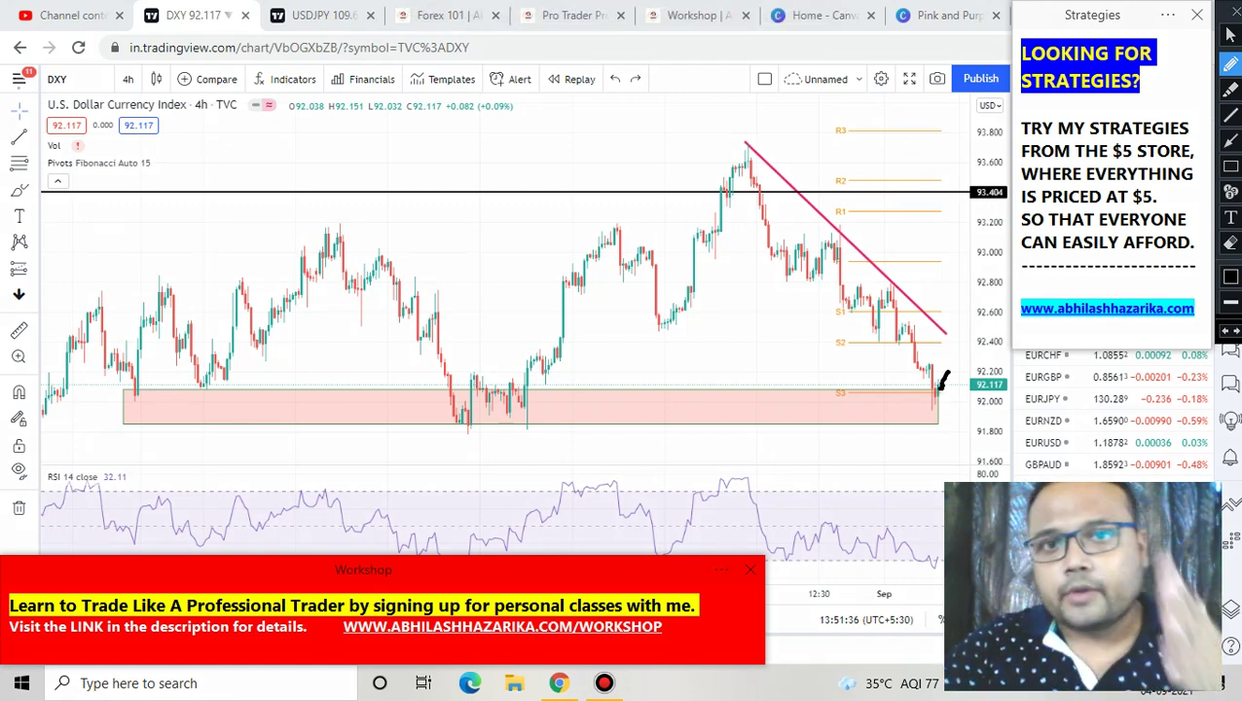
# Step: Draw four upward arrows with the screen pen over the middle part of the DXY chart, two high and two low
pyautogui.moveTo(483, 165); pyautogui.dragTo(487, 265)
pyautogui.moveTo(436, 192)
pyautogui.mouseDown()
pyautogui.moveTo(464, 164)
pyautogui.moveTo(514, 205)
pyautogui.mouseUp()
pyautogui.moveTo(653, 132)
pyautogui.mouseDown()
pyautogui.moveTo(666, 220)
pyautogui.moveTo(695, 257)
pyautogui.mouseUp()
pyautogui.moveTo(579, 192)
pyautogui.mouseDown()
pyautogui.moveTo(646, 98)
pyautogui.moveTo(715, 146)
pyautogui.mouseUp()
pyautogui.moveTo(525, 352); pyautogui.dragTo(535, 481)
pyautogui.moveTo(454, 386)
pyautogui.mouseDown()
pyautogui.moveTo(483, 325)
pyautogui.moveTo(586, 399)
pyautogui.mouseUp()
pyautogui.moveTo(668, 314); pyautogui.dragTo(672, 452)
pyautogui.moveTo(623, 380)
pyautogui.mouseDown()
pyautogui.moveTo(639, 339)
pyautogui.moveTo(736, 396)
pyautogui.mouseUp()
# Step: Draw two downward arrows with the screen pen along the recent DXY decline, and clear all pen marks
pyautogui.moveTo(802, 261)
pyautogui.mouseDown()
pyautogui.moveTo(804, 399)
pyautogui.moveTo(857, 349)
pyautogui.mouseUp()
pyautogui.moveTo(909, 277); pyautogui.dragTo(915, 409)
pyautogui.moveTo(872, 373)
pyautogui.mouseDown()
pyautogui.moveTo(887, 403)
pyautogui.moveTo(954, 403)
pyautogui.moveTo(938, 387)
pyautogui.mouseUp()
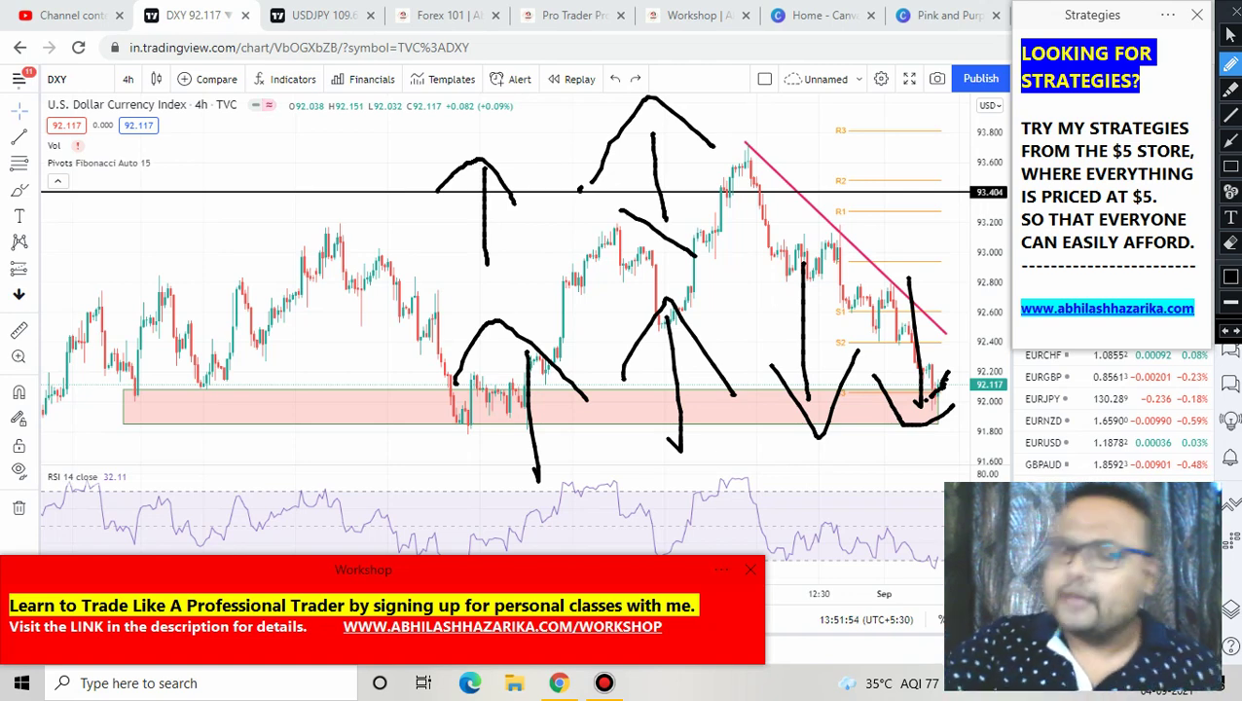
pyautogui.click(1232, 11)
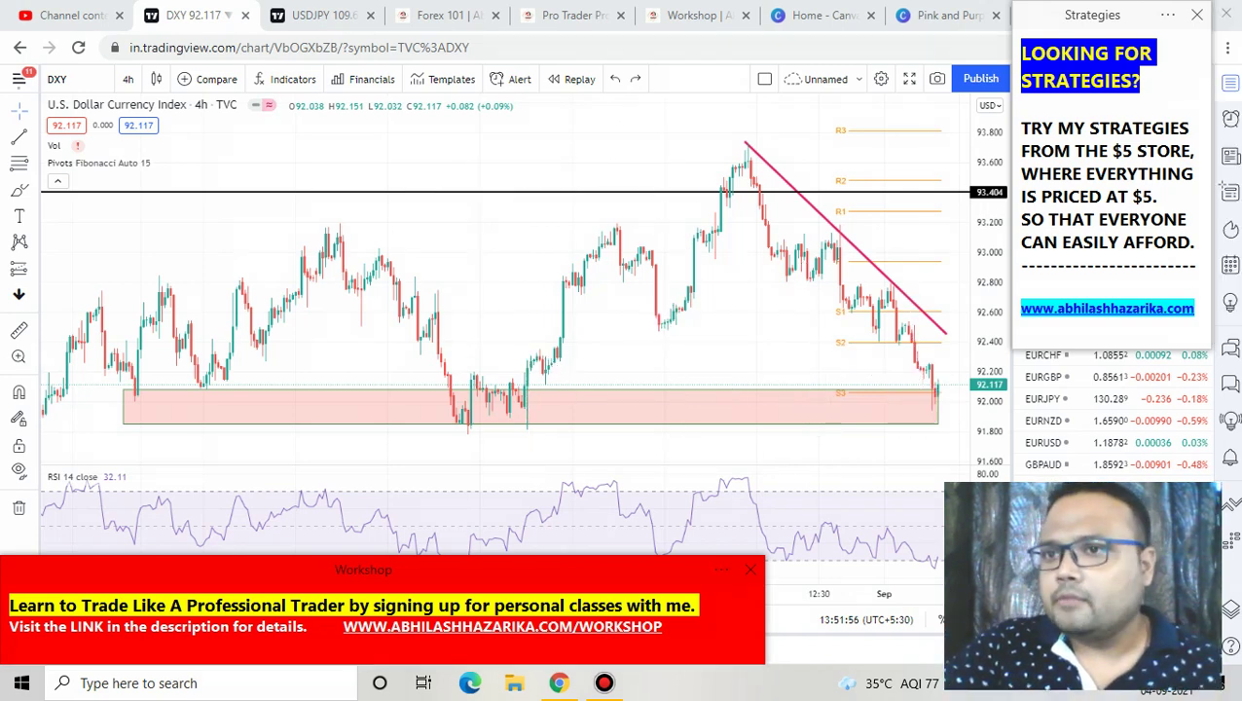
# Step: Show the USDJPY 4h chart closer around the latest candles and underline the dashed 109.750 level there with the screen pen
pyautogui.hotkey('ctrl', 'Tab')
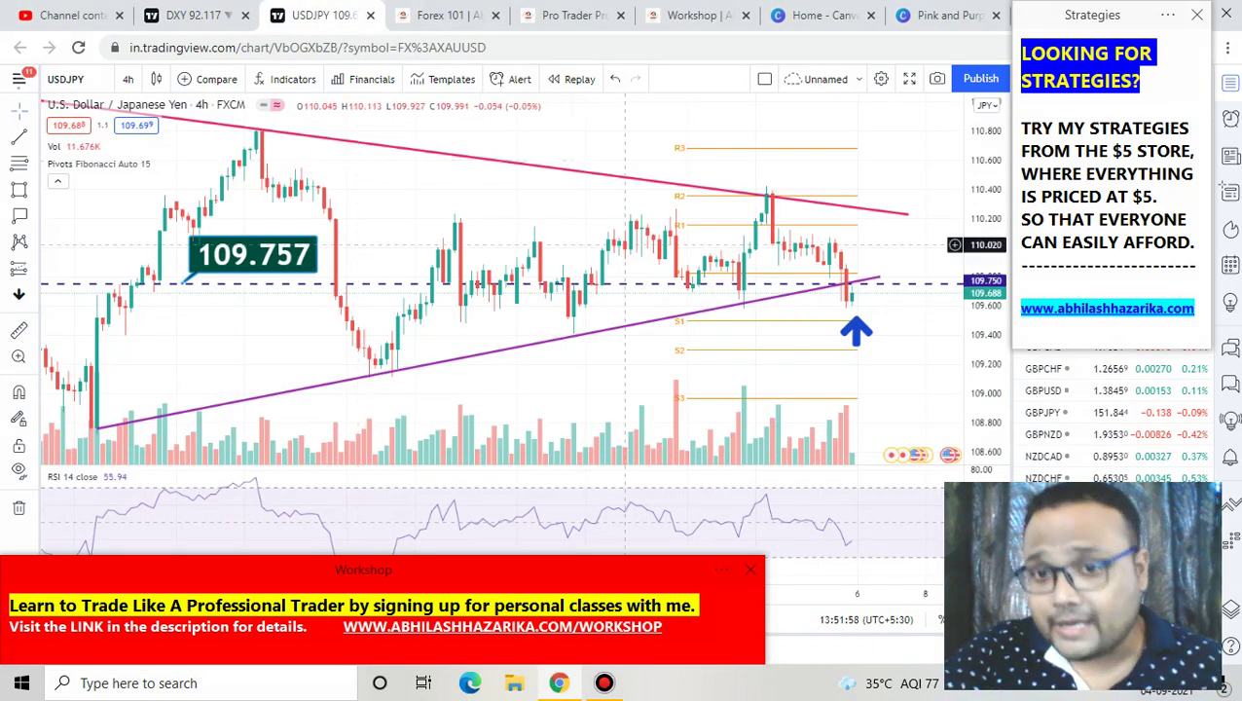
pyautogui.scroll(2, 626, 245)
pyautogui.scroll(1, 625, 245)
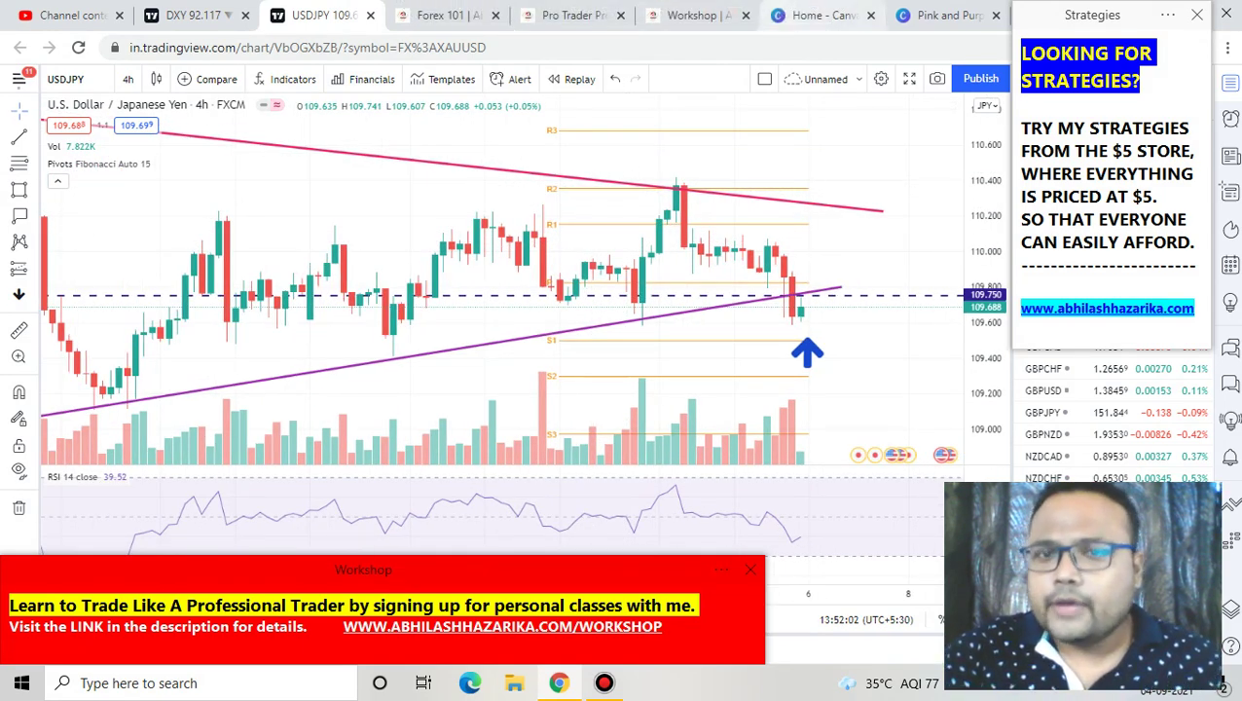
pyautogui.click(786, 12)
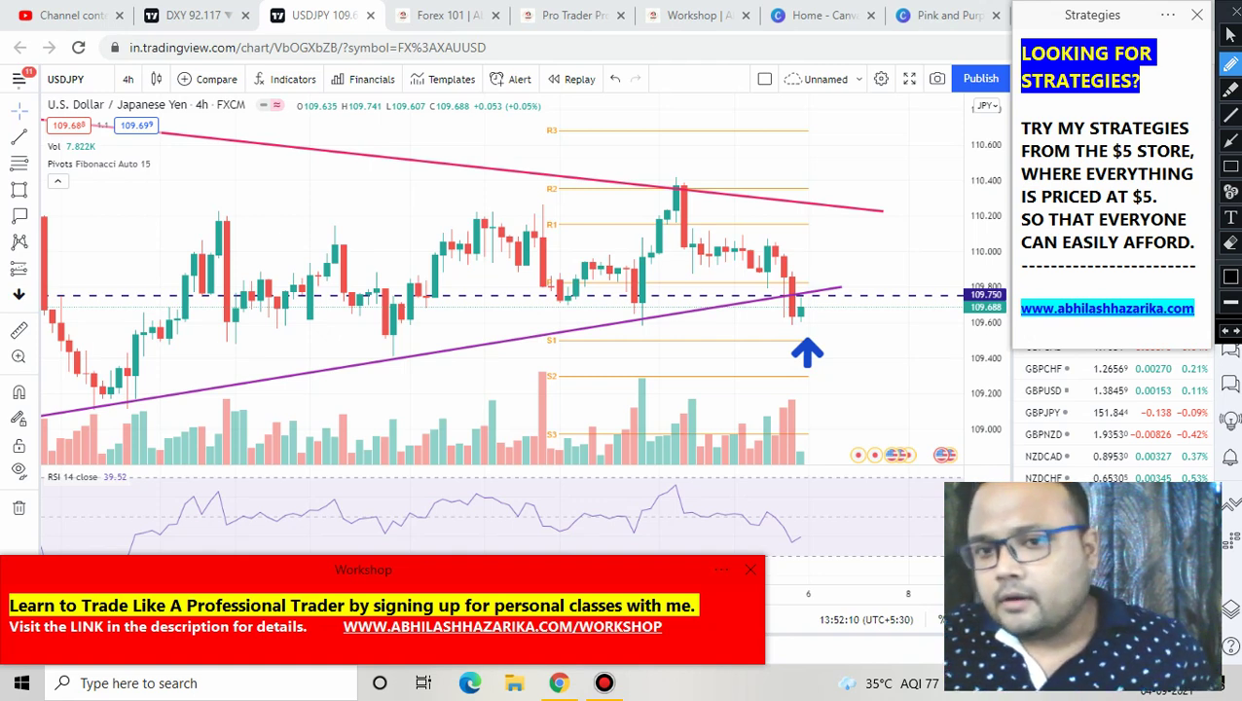
pyautogui.moveTo(791, 293); pyautogui.dragTo(860, 299)
pyautogui.moveTo(721, 296); pyautogui.dragTo(855, 296)
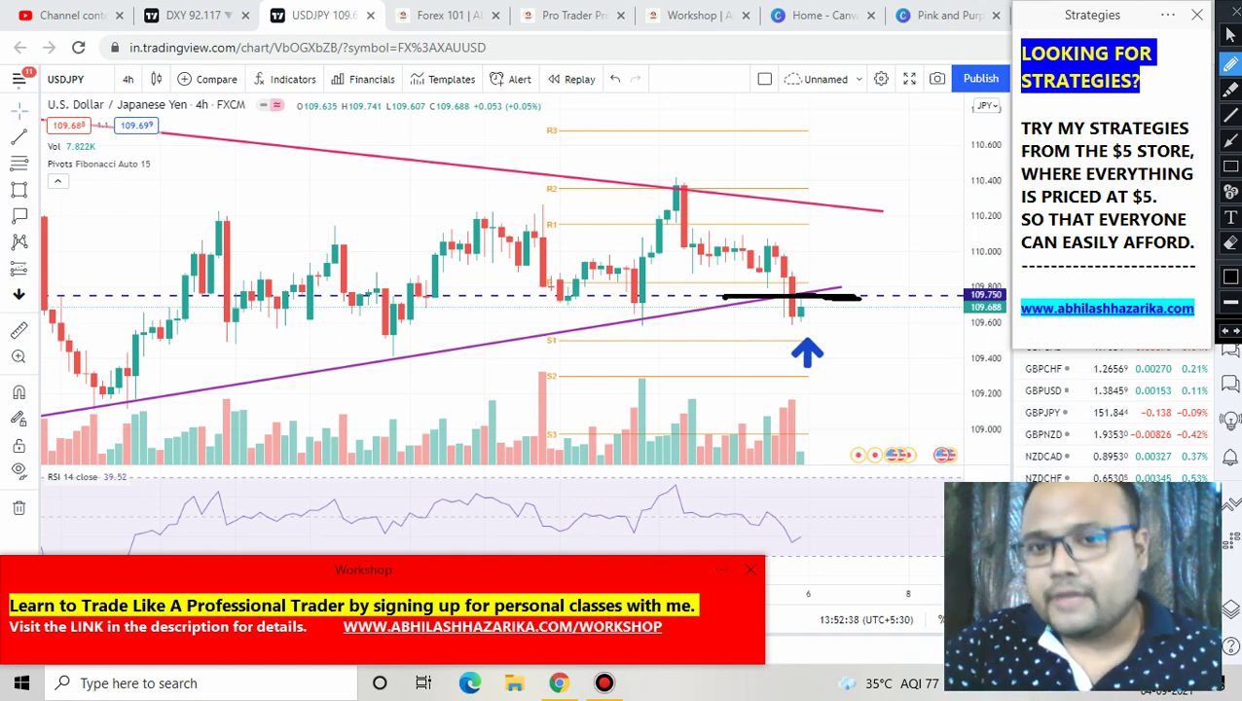
# Step: Handwrite "False Breakouts" across the USDJPY chart with the screen pen, circle it, and clear all pen marks
pyautogui.moveTo(346, 221); pyautogui.dragTo(336, 341)
pyautogui.moveTo(283, 238); pyautogui.dragTo(384, 199)
pyautogui.moveTo(362, 249)
pyautogui.mouseDown()
pyautogui.moveTo(450, 232)
pyautogui.moveTo(512, 276)
pyautogui.mouseUp()
pyautogui.moveTo(526, 233); pyautogui.dragTo(521, 278)
pyautogui.moveTo(587, 182); pyautogui.dragTo(590, 243)
pyautogui.moveTo(638, 194); pyautogui.dragTo(623, 259)
pyautogui.moveTo(496, 358)
pyautogui.mouseDown()
pyautogui.moveTo(501, 409)
pyautogui.moveTo(538, 362)
pyautogui.mouseUp()
pyautogui.moveTo(530, 358); pyautogui.dragTo(567, 399)
pyautogui.moveTo(582, 333)
pyautogui.mouseDown()
pyautogui.moveTo(623, 341)
pyautogui.moveTo(678, 325)
pyautogui.mouseUp()
pyautogui.moveTo(682, 282); pyautogui.dragTo(682, 346)
pyautogui.moveTo(686, 331)
pyautogui.mouseDown()
pyautogui.moveTo(720, 302)
pyautogui.moveTo(749, 306)
pyautogui.mouseUp()
pyautogui.moveTo(757, 255); pyautogui.dragTo(753, 316)
pyautogui.moveTo(726, 284)
pyautogui.mouseDown()
pyautogui.moveTo(774, 274)
pyautogui.moveTo(781, 317)
pyautogui.moveTo(219, 180)
pyautogui.moveTo(580, 405)
pyautogui.moveTo(773, 334)
pyautogui.mouseUp()
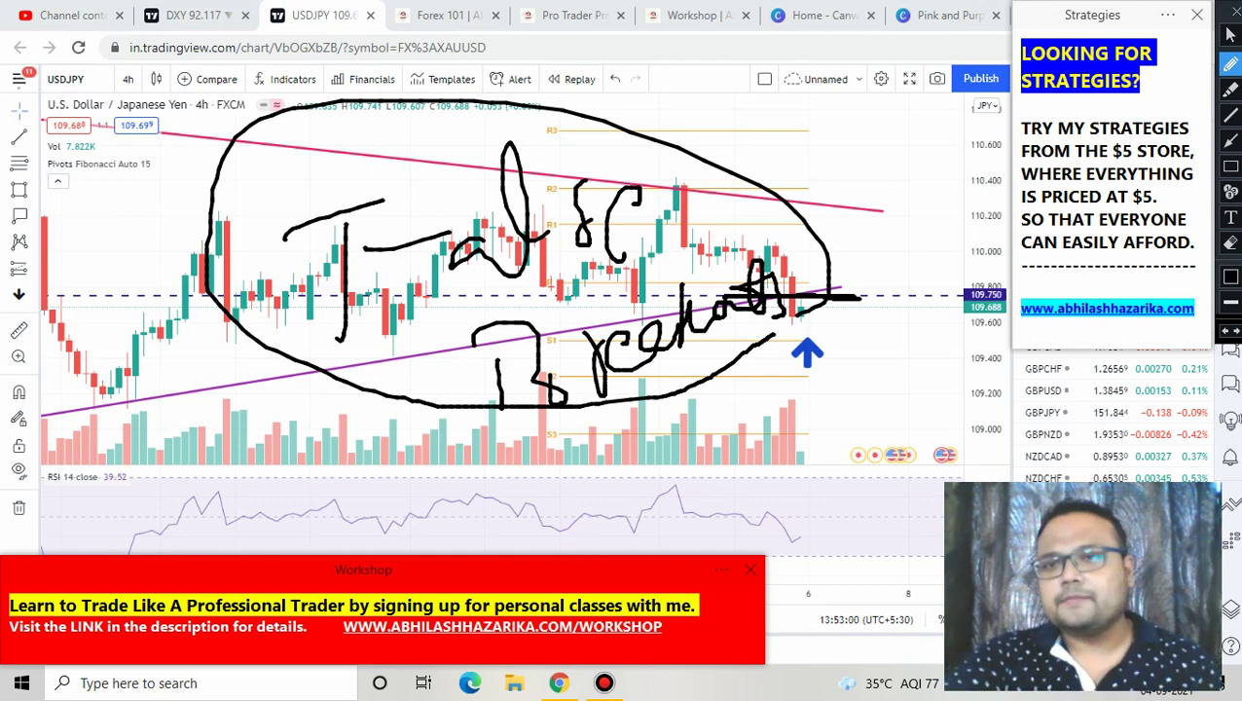
pyautogui.press('Escape')
# Step: Trace the end of the falling red USDJPY trendline with the screen pen, adding short rising strokes through it
pyautogui.scroll(-1, 600, 275)
pyautogui.scroll(2, 599, 274)
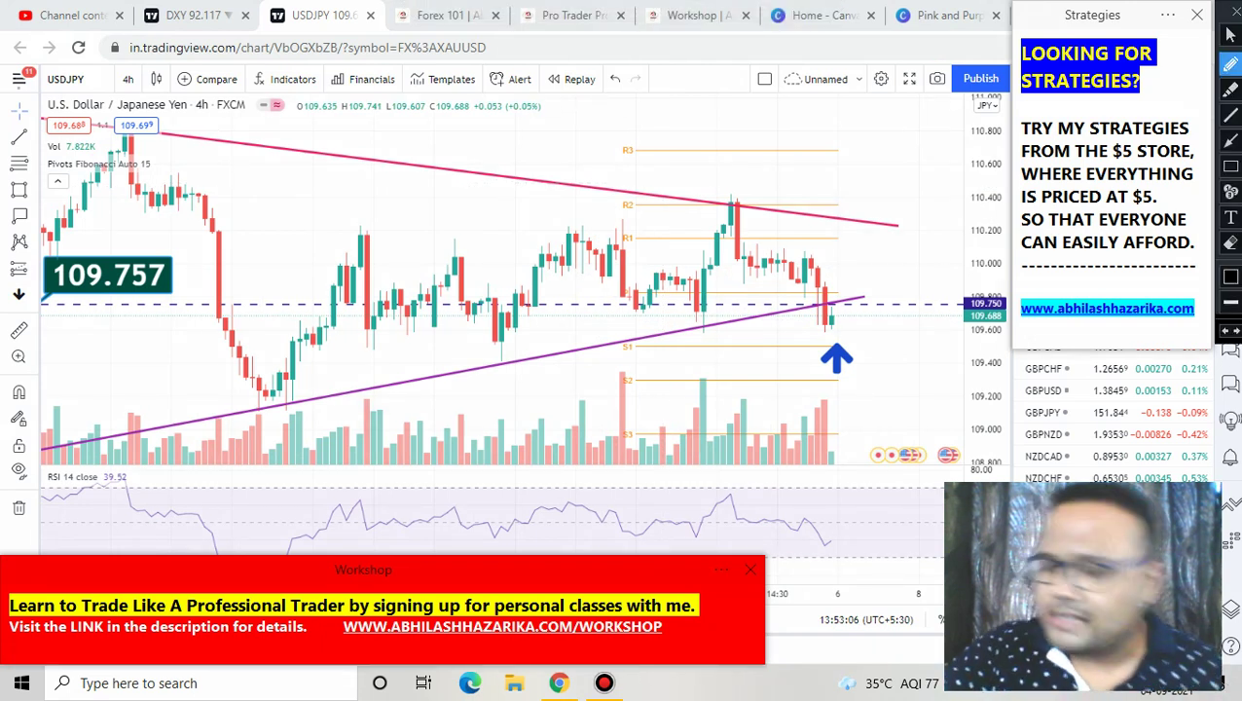
pyautogui.moveTo(837, 229); pyautogui.dragTo(868, 199)
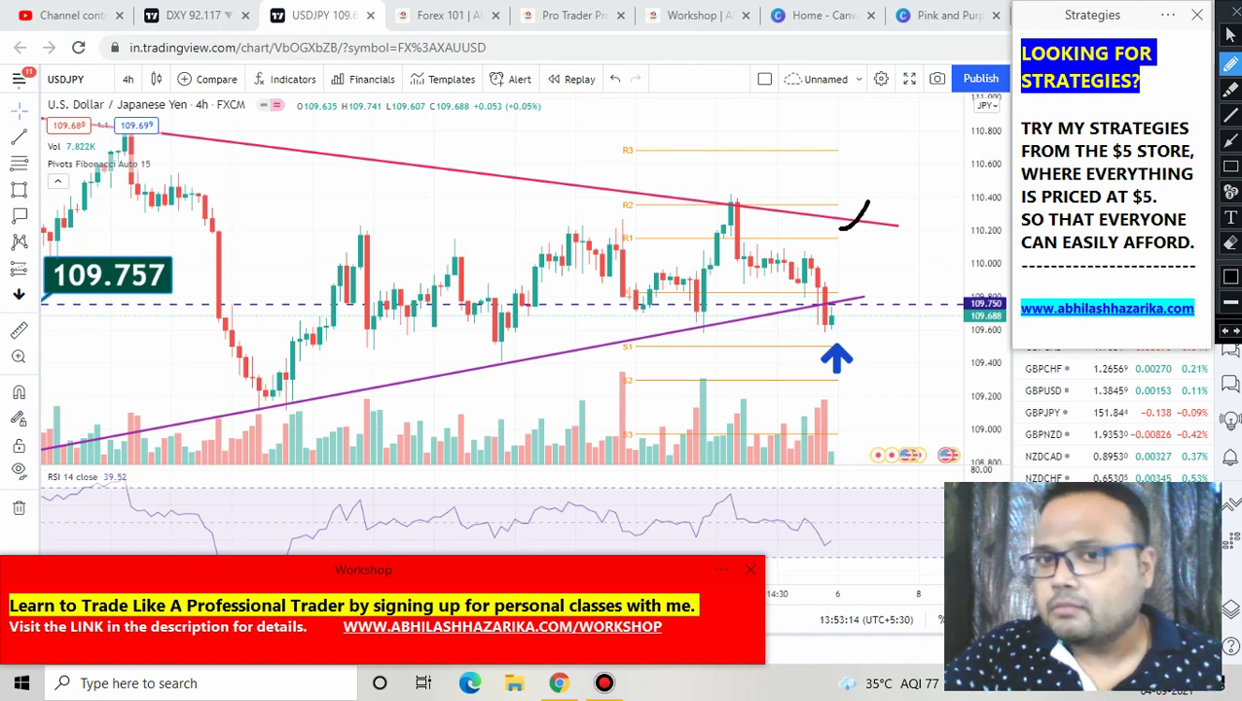
pyautogui.moveTo(782, 206); pyautogui.dragTo(892, 232)
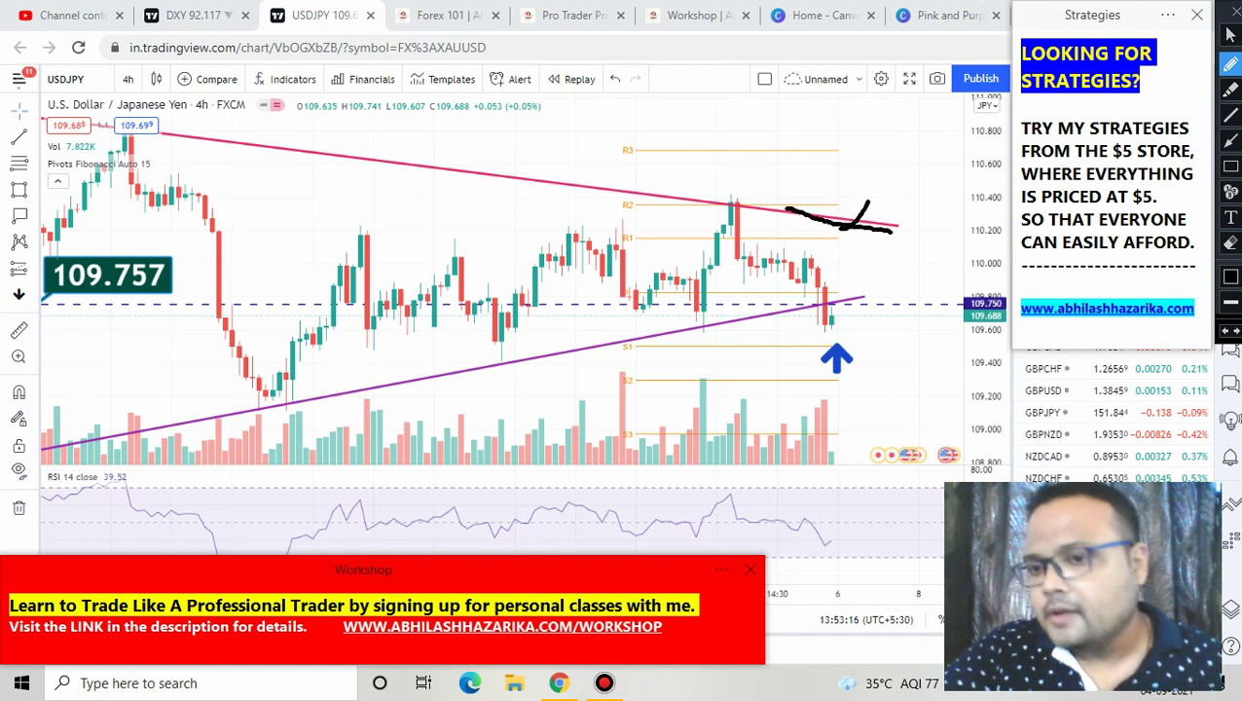
pyautogui.moveTo(824, 232)
pyautogui.mouseDown()
pyautogui.moveTo(850, 230)
pyautogui.moveTo(879, 190)
pyautogui.mouseUp()
pyautogui.moveTo(722, 203); pyautogui.dragTo(798, 220)
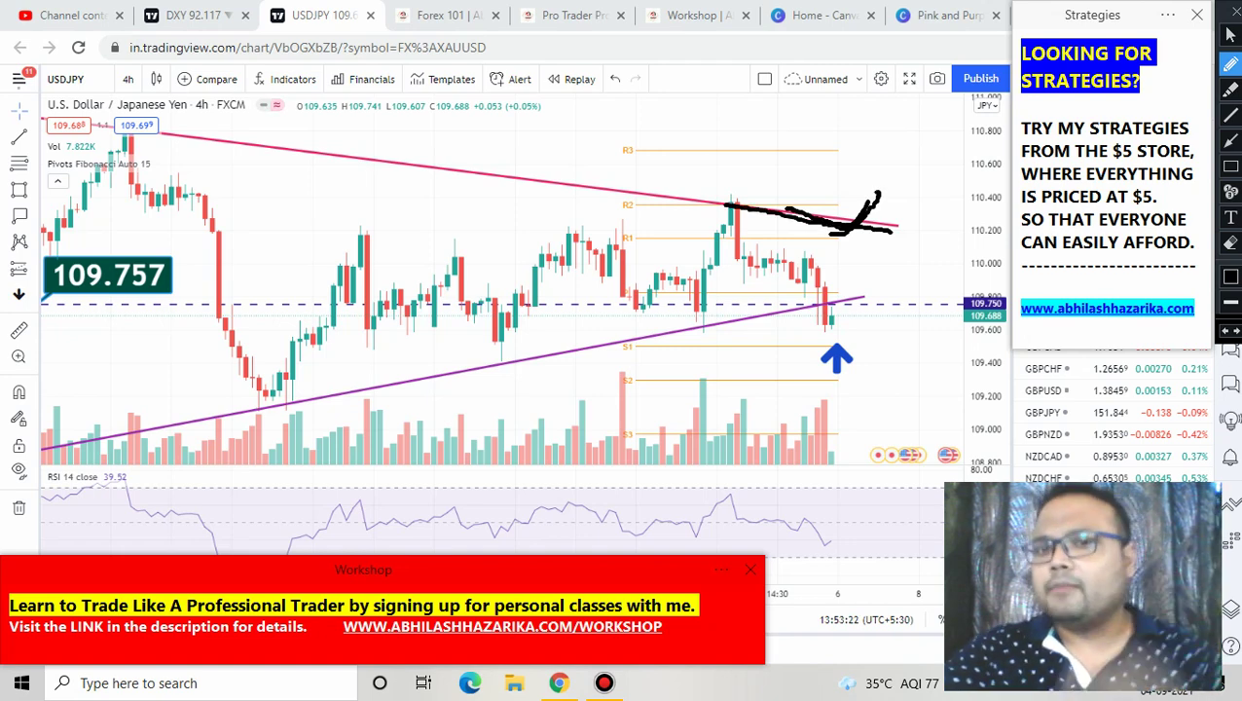
# Step: Mark the break of the rising purple trendline with a short pen stroke, and draw a cross at the red trendline's end
pyautogui.moveTo(800, 301); pyautogui.dragTo(863, 289)
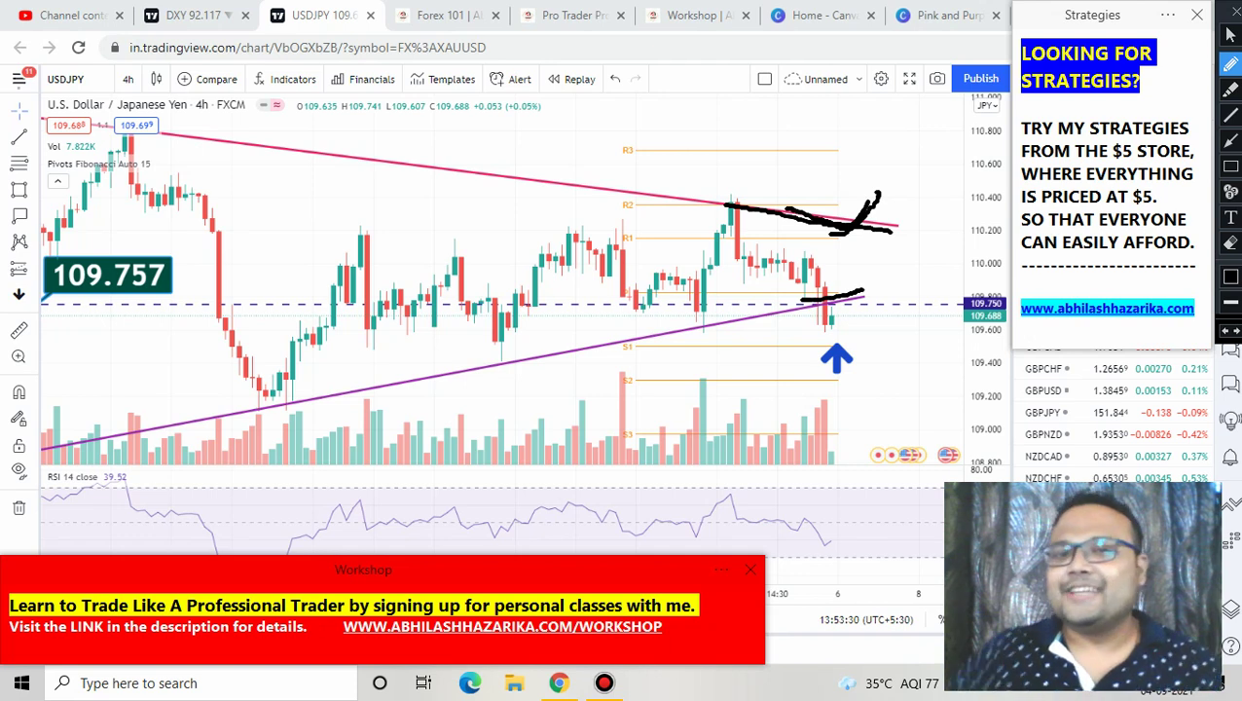
pyautogui.moveTo(843, 183); pyautogui.dragTo(884, 220)
pyautogui.moveTo(884, 169); pyautogui.dragTo(849, 212)
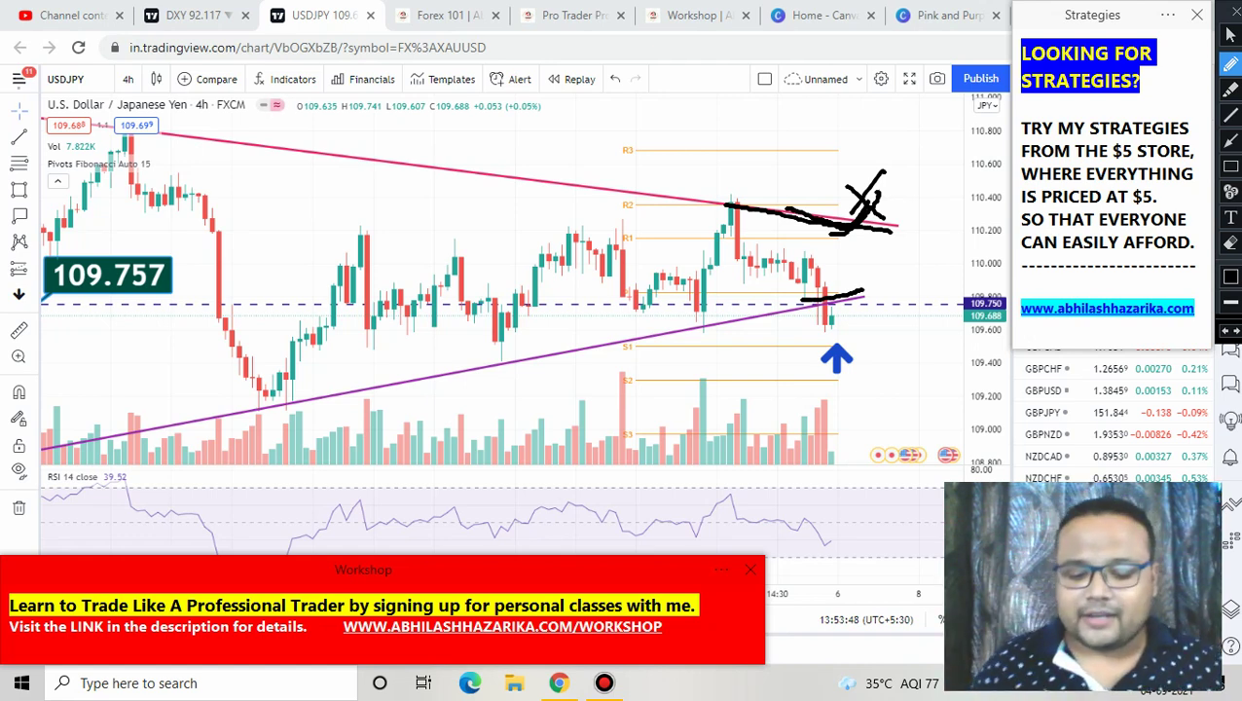
# Step: Handwrite "avoid" across the middle of the USDJPY triangle with the screen pen and circle it
pyautogui.moveTo(420, 241)
pyautogui.mouseDown()
pyautogui.moveTo(348, 267)
pyautogui.moveTo(433, 258)
pyautogui.moveTo(474, 216)
pyautogui.moveTo(494, 239)
pyautogui.moveTo(556, 117)
pyautogui.moveTo(560, 249)
pyautogui.mouseUp()
pyautogui.click(504, 179)
pyautogui.moveTo(522, 360)
pyautogui.mouseDown()
pyautogui.moveTo(664, 270)
pyautogui.moveTo(284, 339)
pyautogui.moveTo(564, 362)
pyautogui.mouseUp()
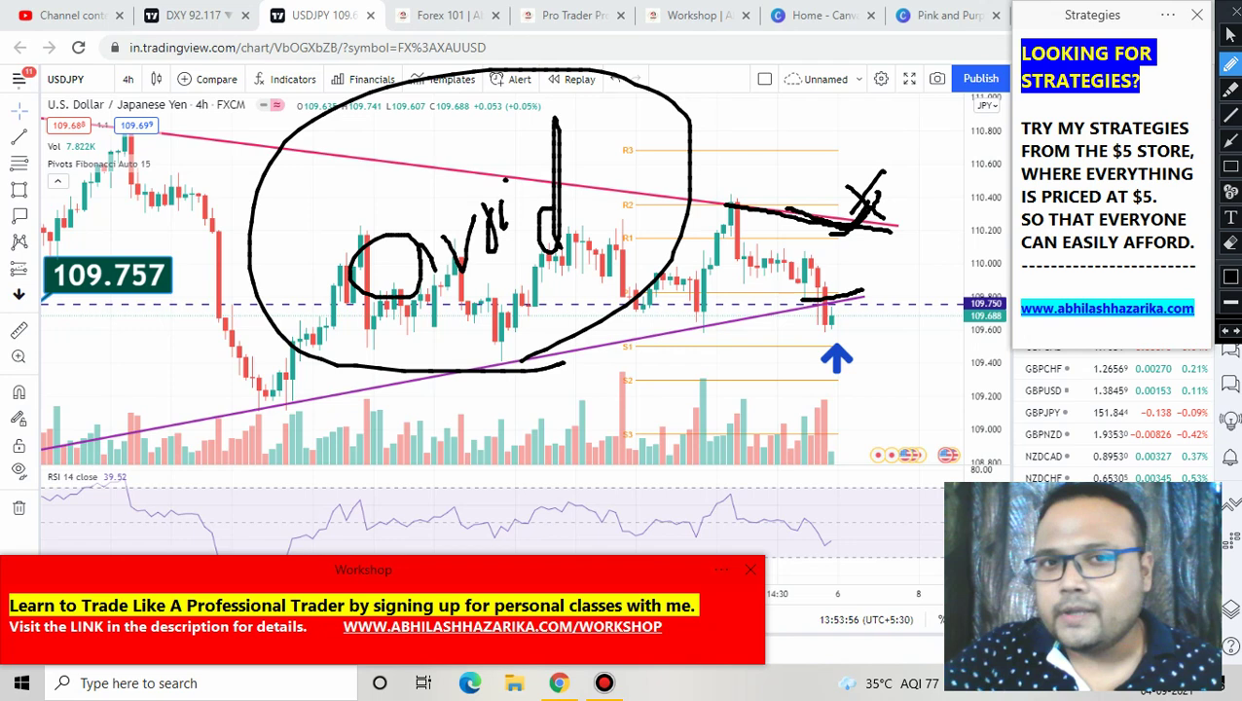